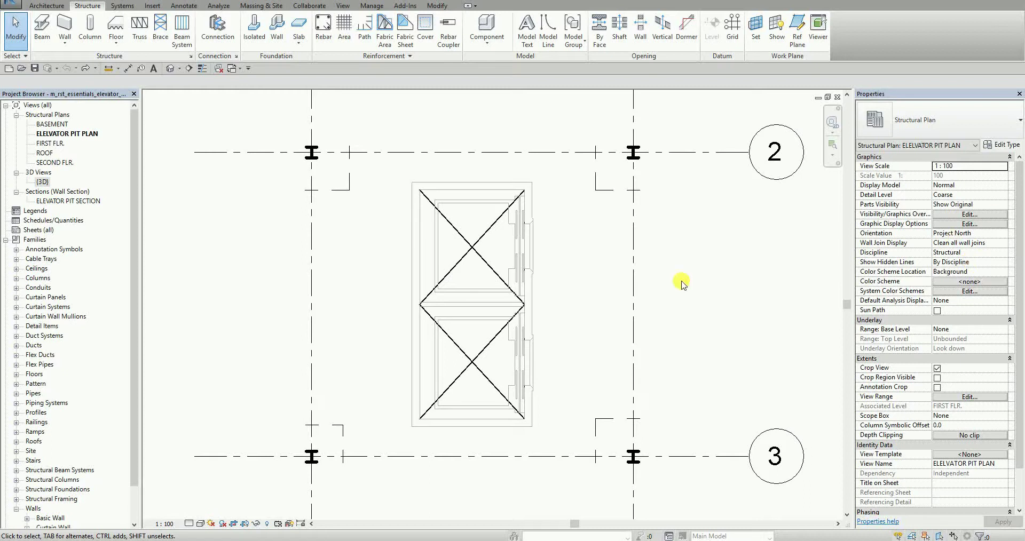
Hide the imported ArchElev.dwg drawing as an element in the elevator pit plan view.
{"action": "left_click", "coordinate": [514, 250]}
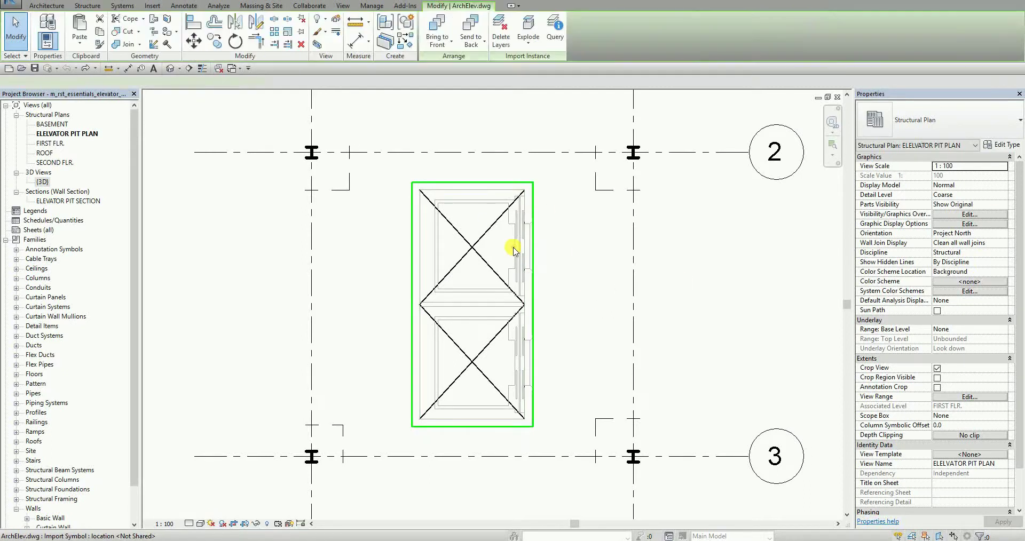
{"action": "left_click", "coordinate": [514, 250]}
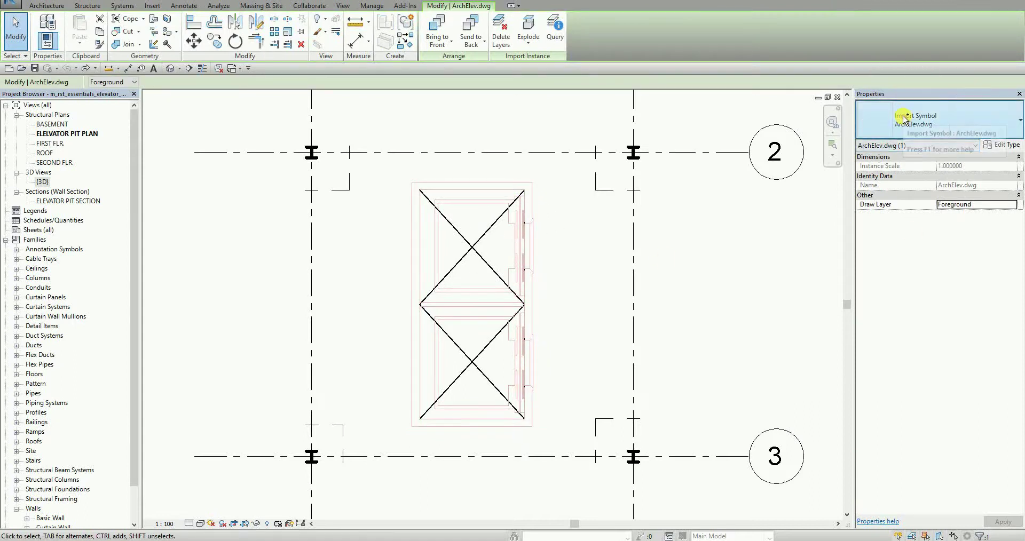
{"action": "left_click", "coordinate": [646, 254]}
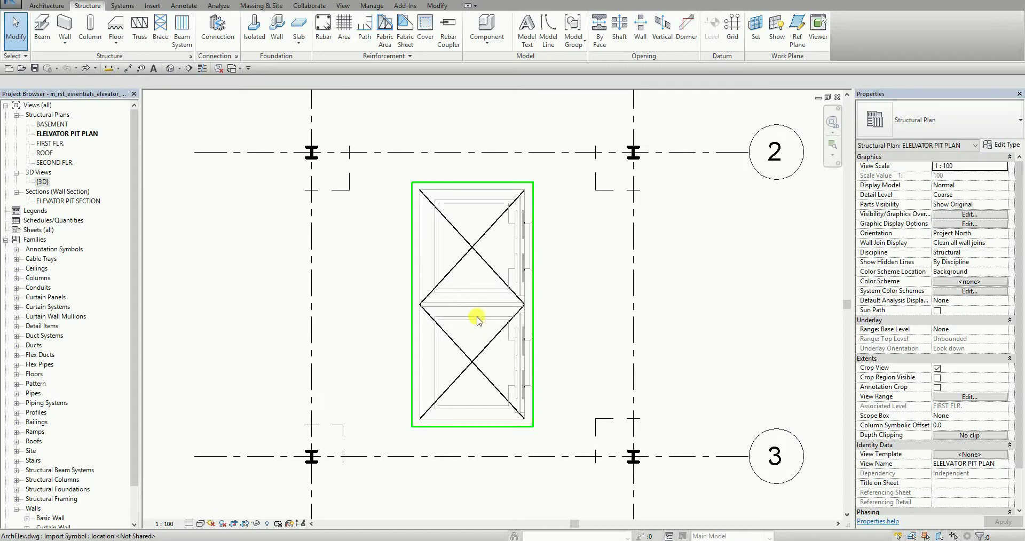
{"action": "left_click", "coordinate": [516, 257]}
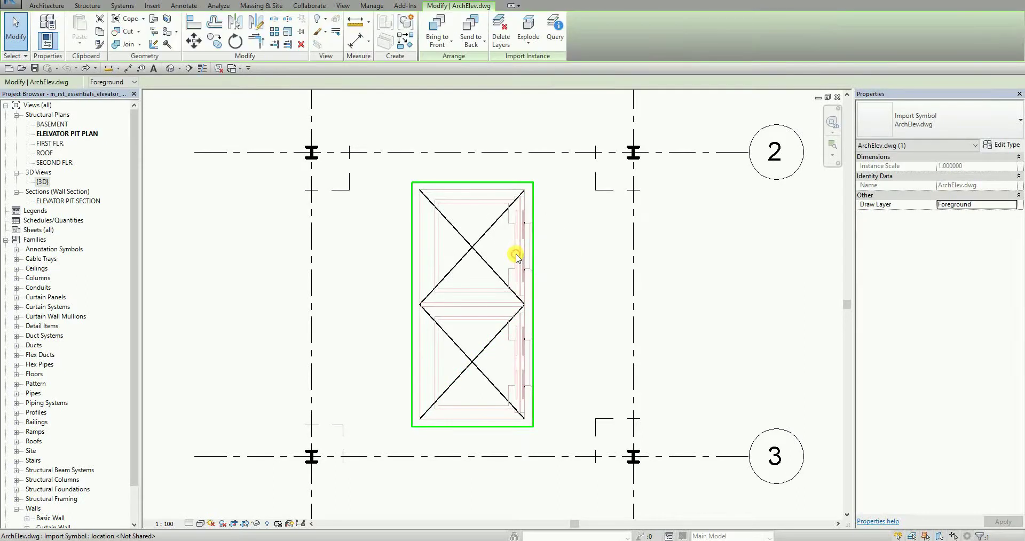
{"action": "right_click", "coordinate": [516, 257]}
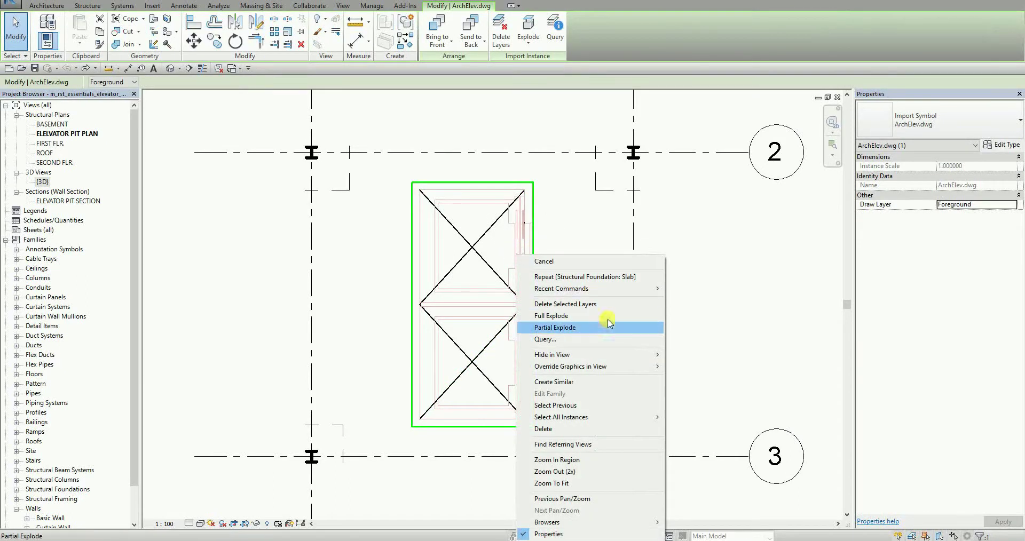
{"action": "left_click", "coordinate": [615, 354]}
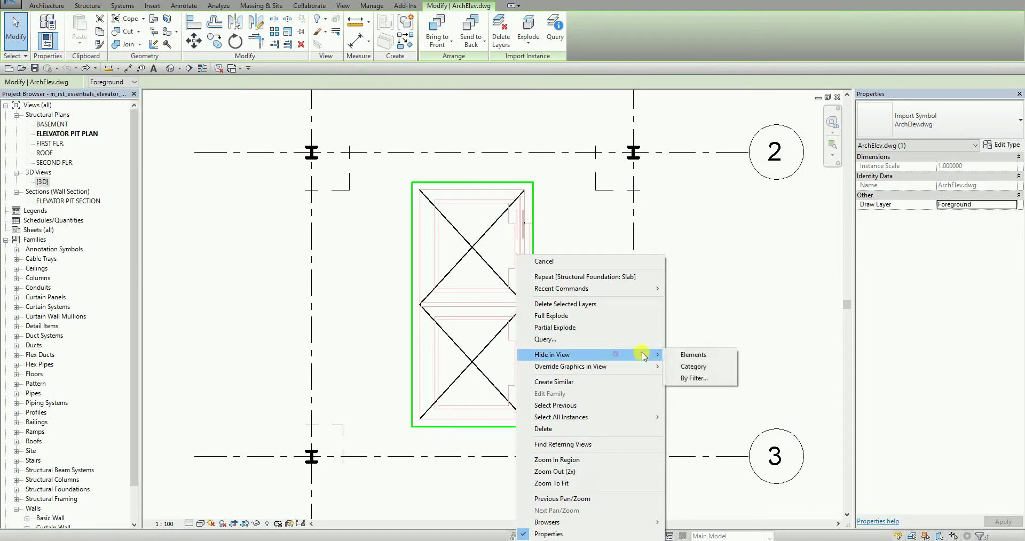
{"action": "left_click", "coordinate": [688, 355]}
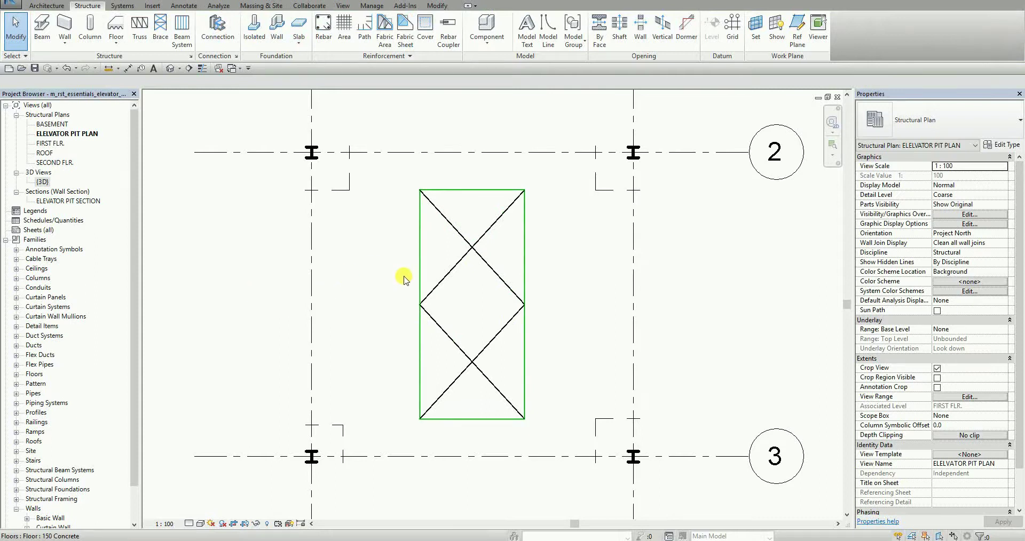
Open the ELEVATOR PIT SECTION view and tile it side by side with the elevator pit plan.
{"action": "double_click", "coordinate": [71, 202]}
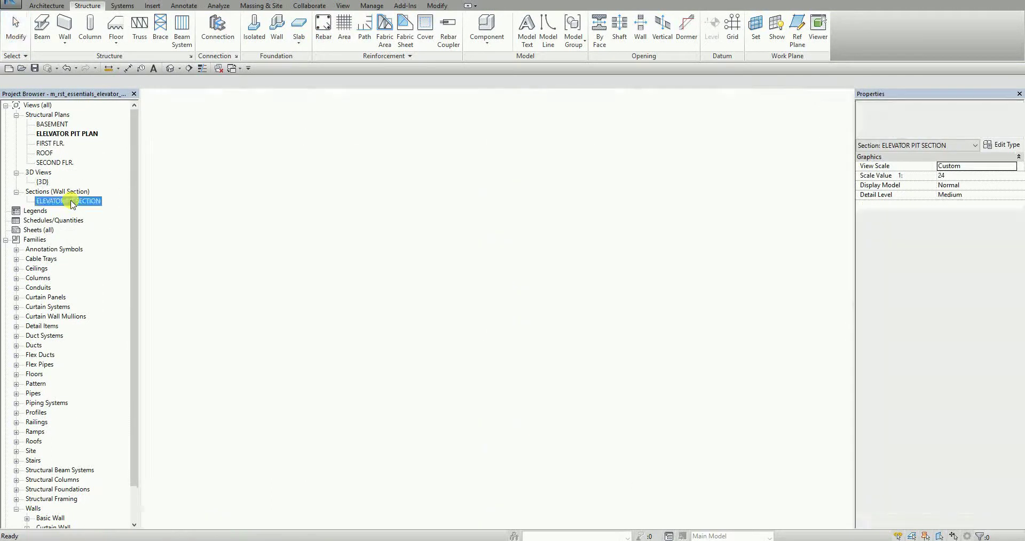
{"action": "middle_click_drag", "start_coordinate": [423, 327], "coordinate": [470, 360]}
{"action": "scroll", "coordinate": [446, 314], "scroll_direction": "up", "scroll_amount": 2}
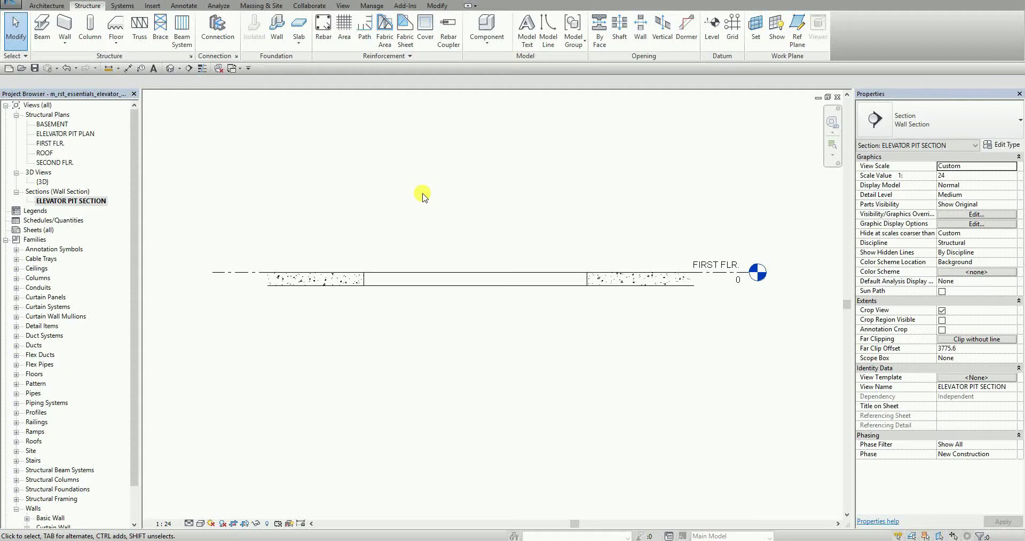
{"action": "key", "text": "w"}
{"action": "key", "text": "t"}
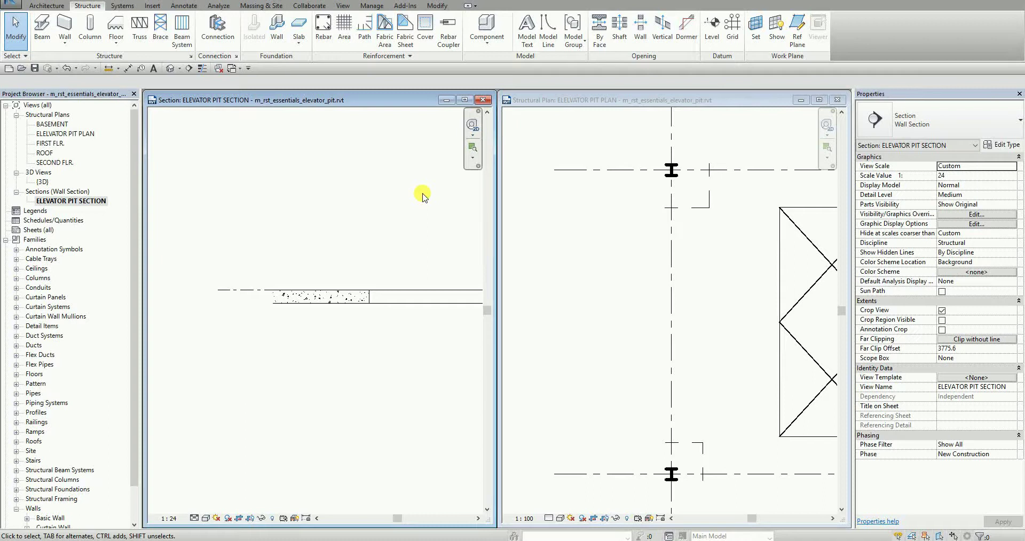
{"action": "scroll", "coordinate": [418, 206], "scroll_direction": "down", "scroll_amount": 2}
{"action": "mouse_move", "coordinate": [418, 206]}
{"action": "middle_mouse_down"}
{"action": "mouse_move", "coordinate": [289, 216]}
{"action": "mouse_move", "coordinate": [323, 210]}
{"action": "middle_mouse_up"}
{"action": "scroll", "coordinate": [331, 215], "scroll_direction": "down", "scroll_amount": 1}
Make the elevator pit plan the active view and retile the windows so the plan comes before the section.
{"action": "left_click", "coordinate": [579, 256]}
{"action": "scroll", "coordinate": [578, 256], "scroll_direction": "down", "scroll_amount": 2}
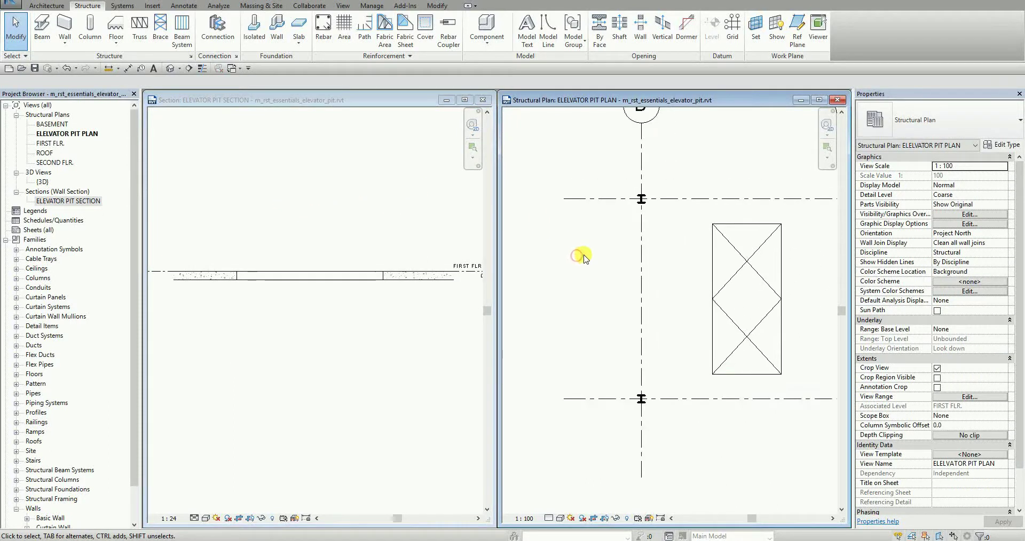
{"action": "middle_click_drag", "start_coordinate": [670, 273], "coordinate": [609, 269]}
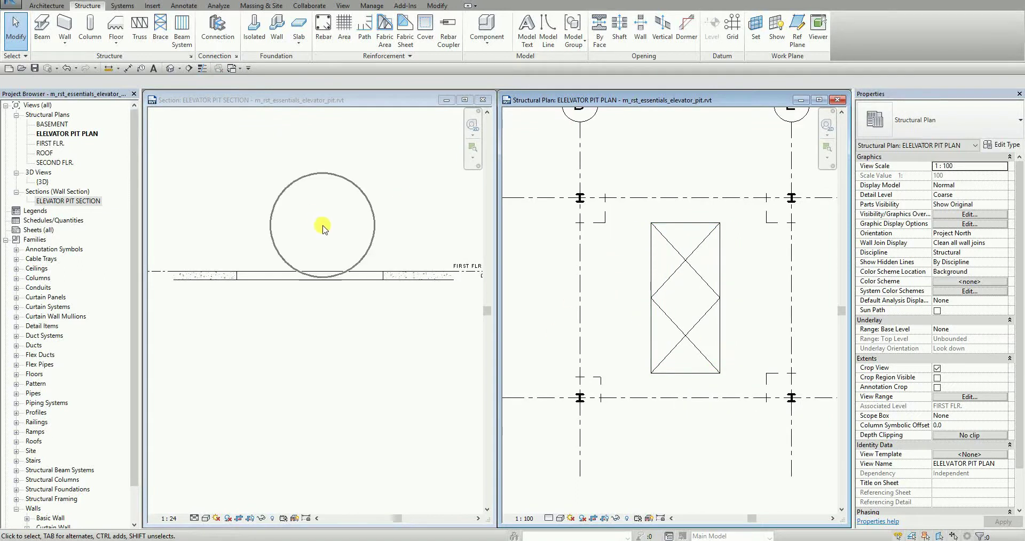
{"action": "left_click", "coordinate": [602, 247]}
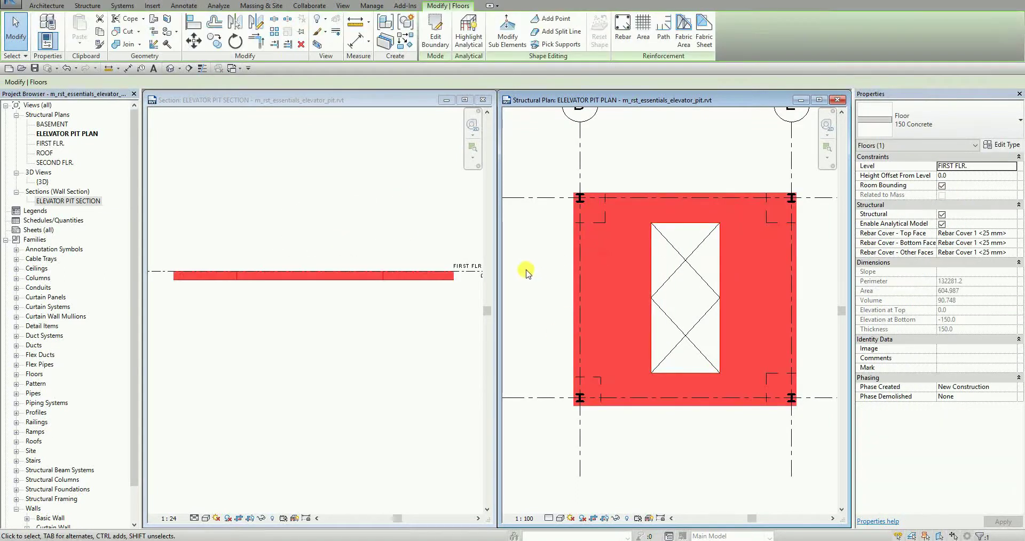
{"action": "left_click", "coordinate": [532, 265]}
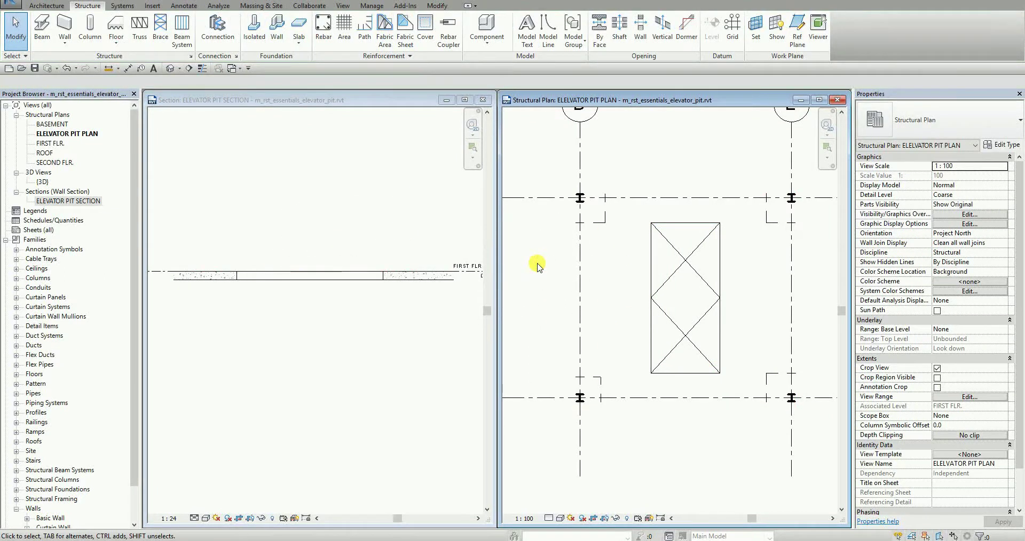
{"action": "key", "text": "w"}
{"action": "key", "text": "t"}
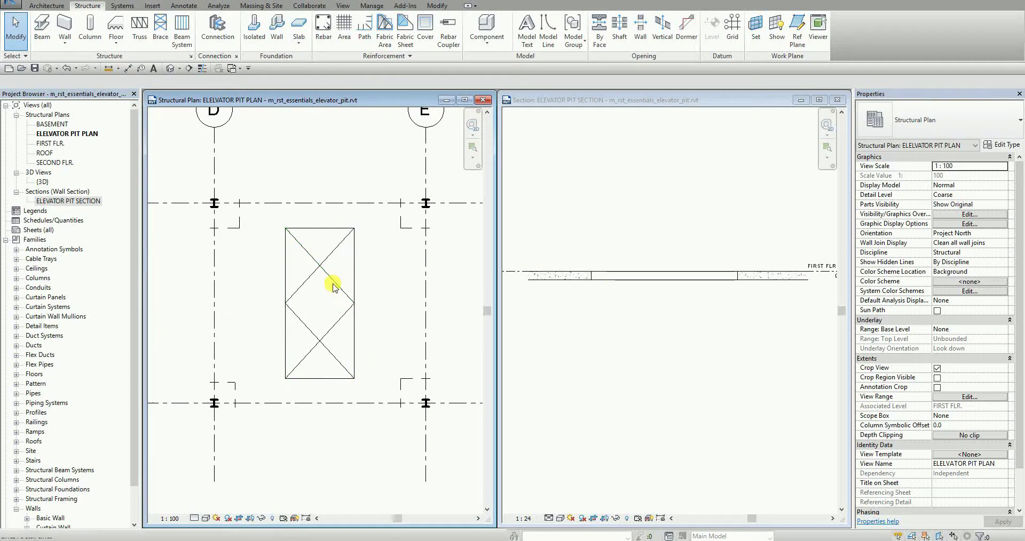
{"action": "scroll", "coordinate": [333, 286], "scroll_direction": "up", "scroll_amount": 2}
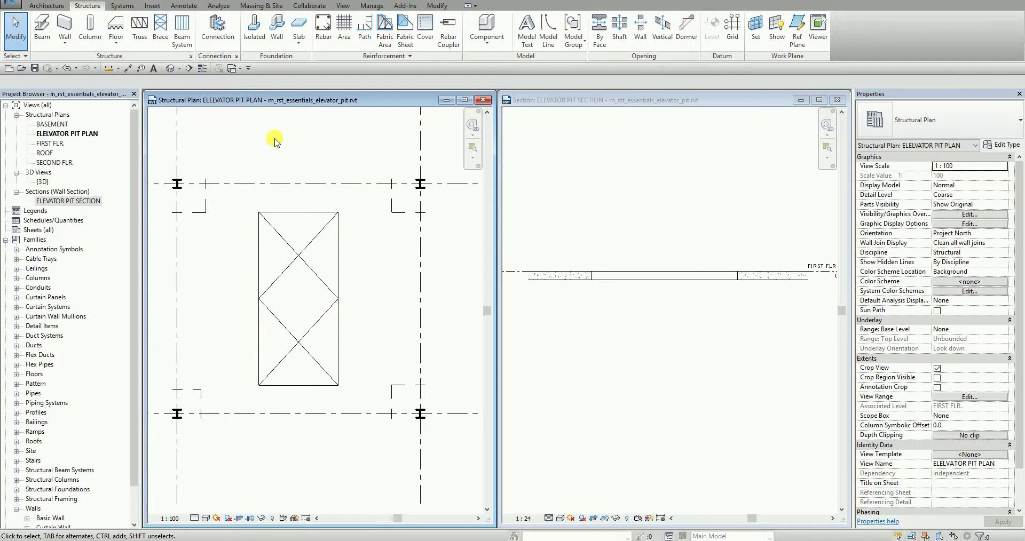
Correct the misspelled name of the elevator pit structural plan to ELEVATOR PIT PLAN.
{"action": "left_click", "coordinate": [67, 133]}
{"action": "right_click", "coordinate": [68, 133]}
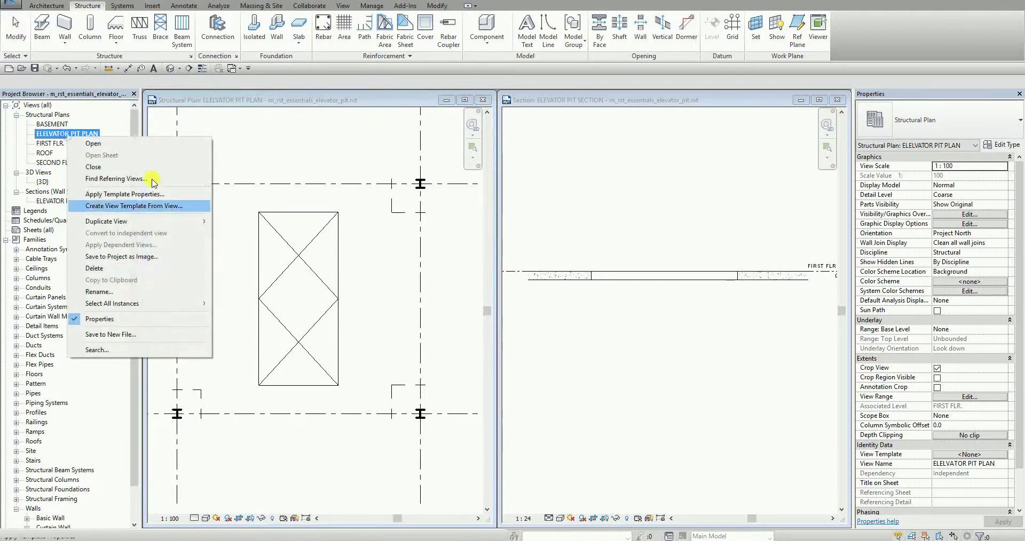
{"action": "left_click", "coordinate": [133, 292]}
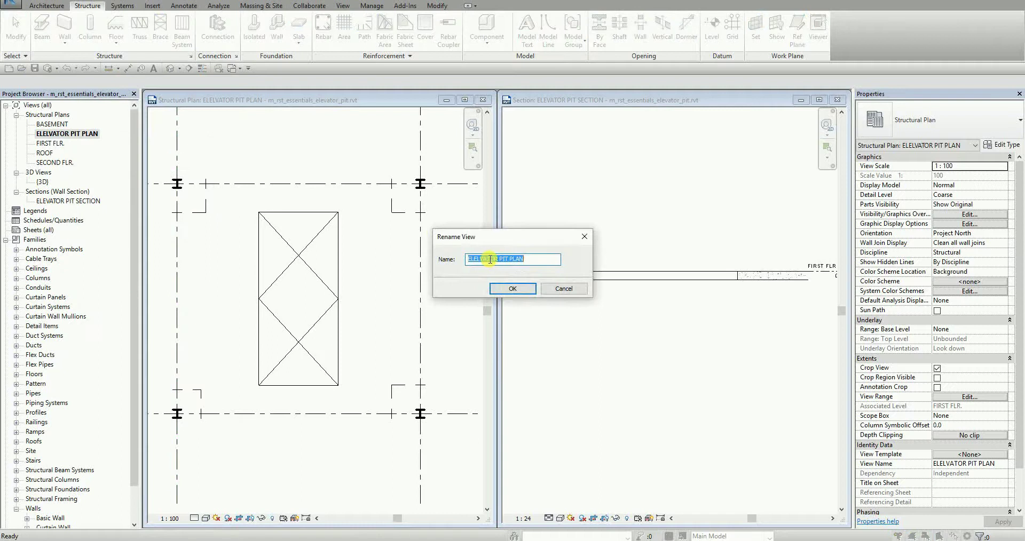
{"action": "left_click", "coordinate": [479, 260]}
{"action": "key", "text": "BackSpace"}
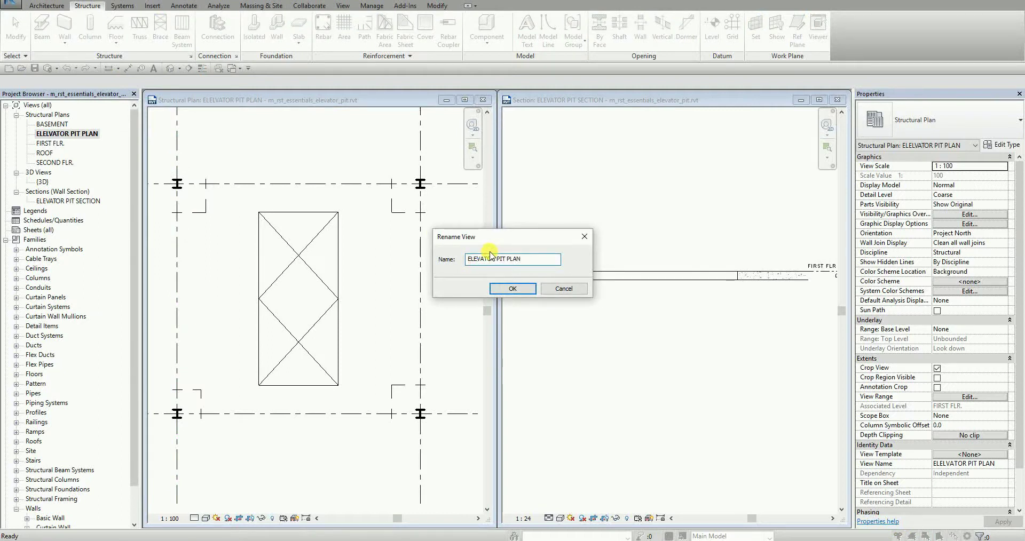
{"action": "left_click", "coordinate": [511, 289]}
{"action": "left_click", "coordinate": [297, 149]}
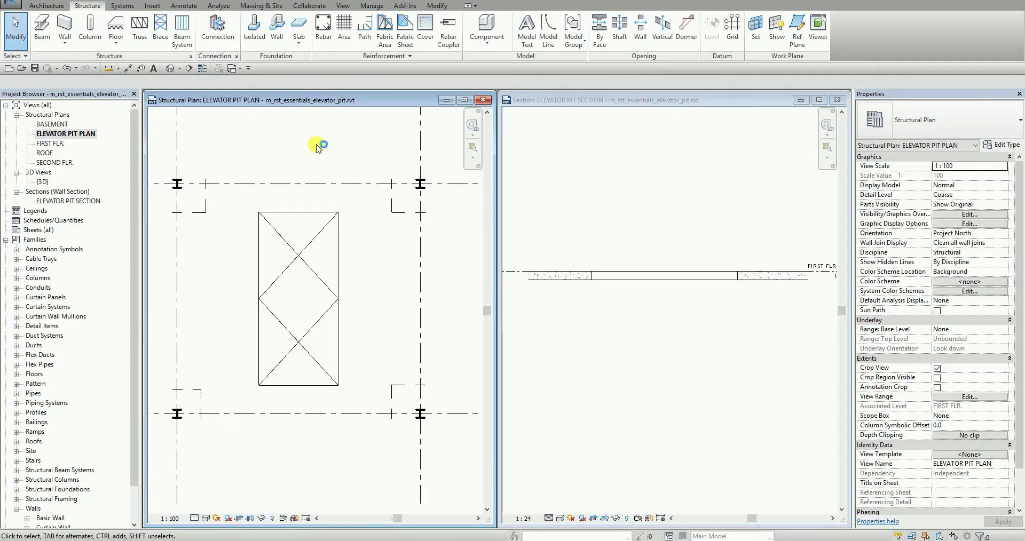
Place a Thickened 600 x 300 slab edge along the whole chain of floor edges around the elevator shaft opening.
{"action": "left_click", "coordinate": [93, 8]}
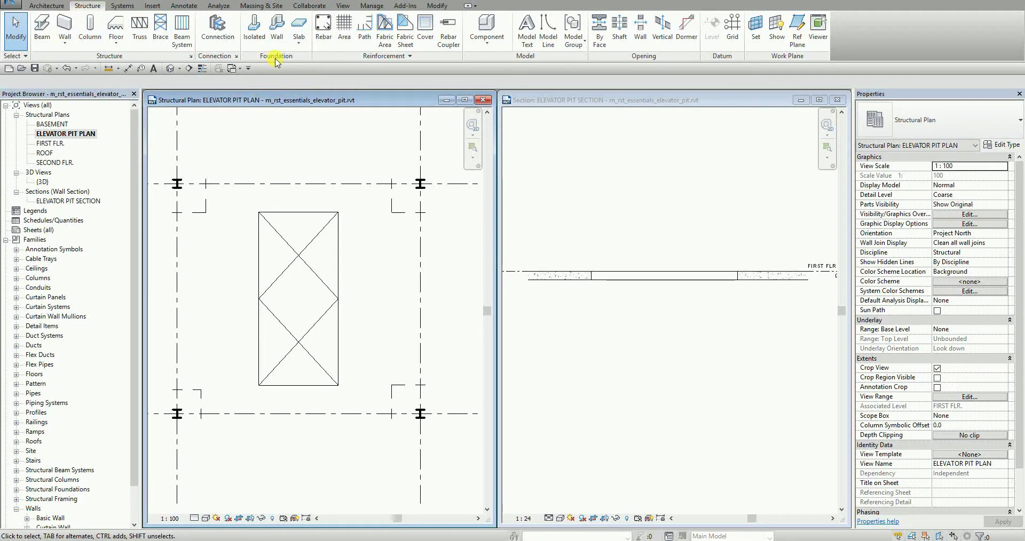
{"action": "left_click", "coordinate": [301, 45]}
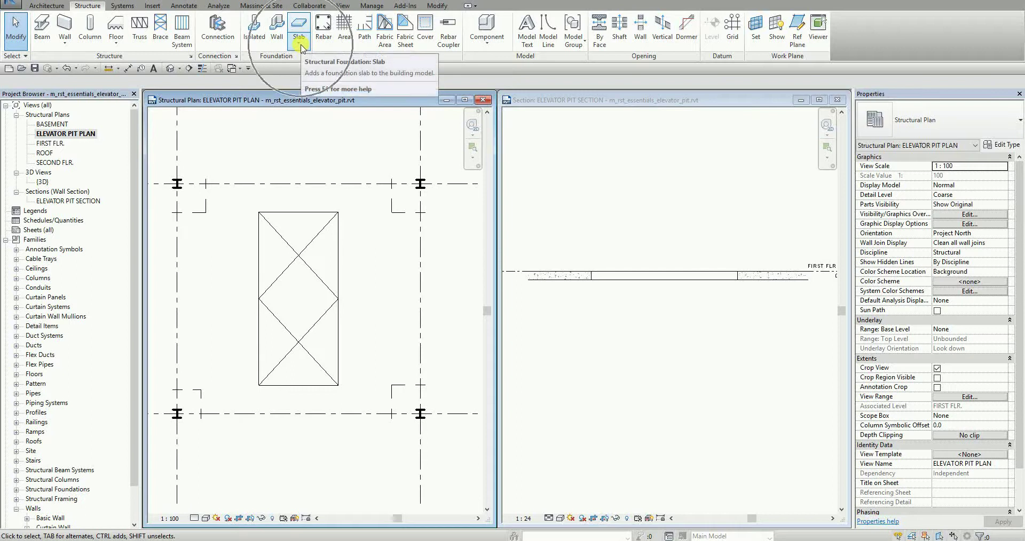
{"action": "left_click", "coordinate": [300, 47]}
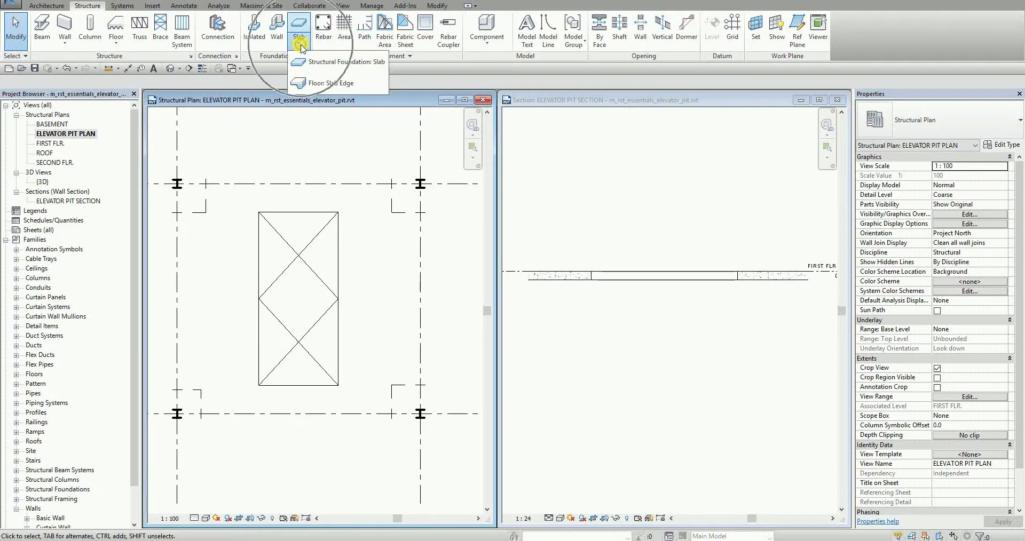
{"action": "left_click", "coordinate": [331, 84]}
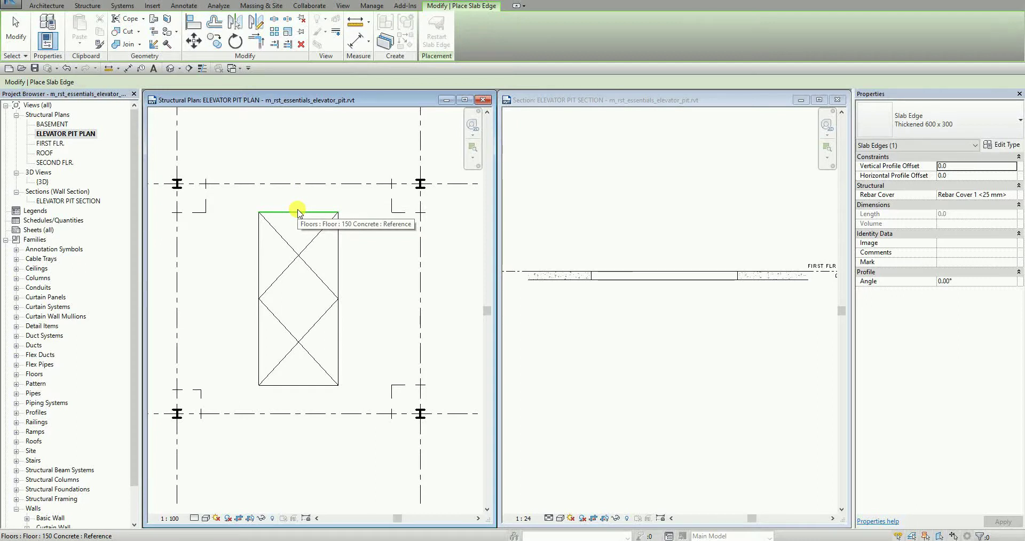
{"action": "key", "text": "Tab"}
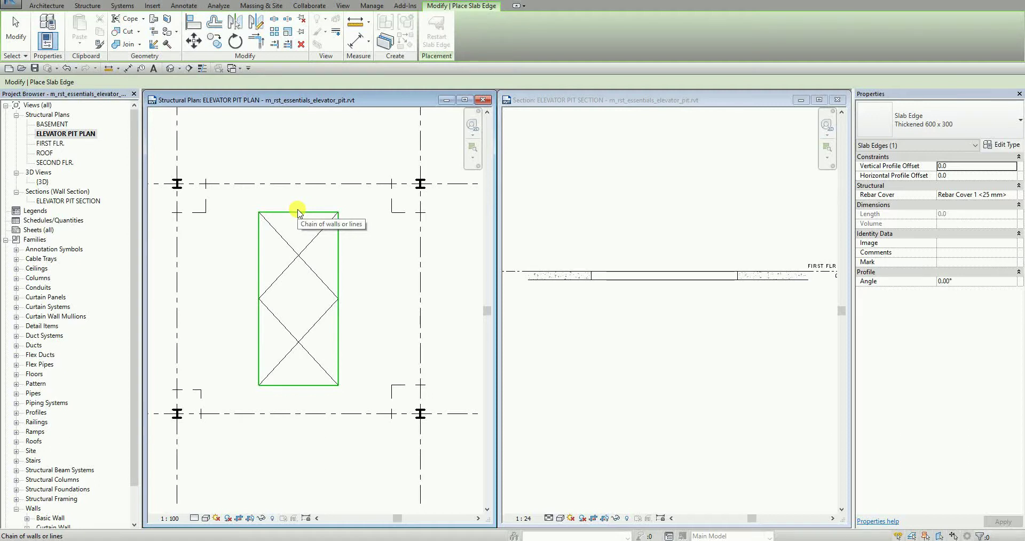
{"action": "key", "text": "Tab"}
{"action": "key", "text": "Tab"}
{"action": "key", "text": "Tab"}
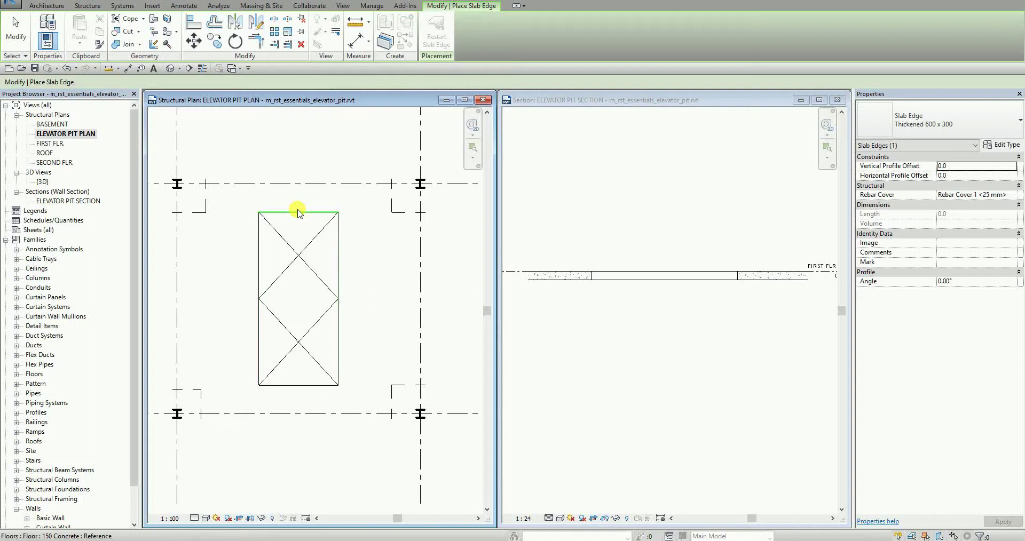
{"action": "key", "text": "Tab"}
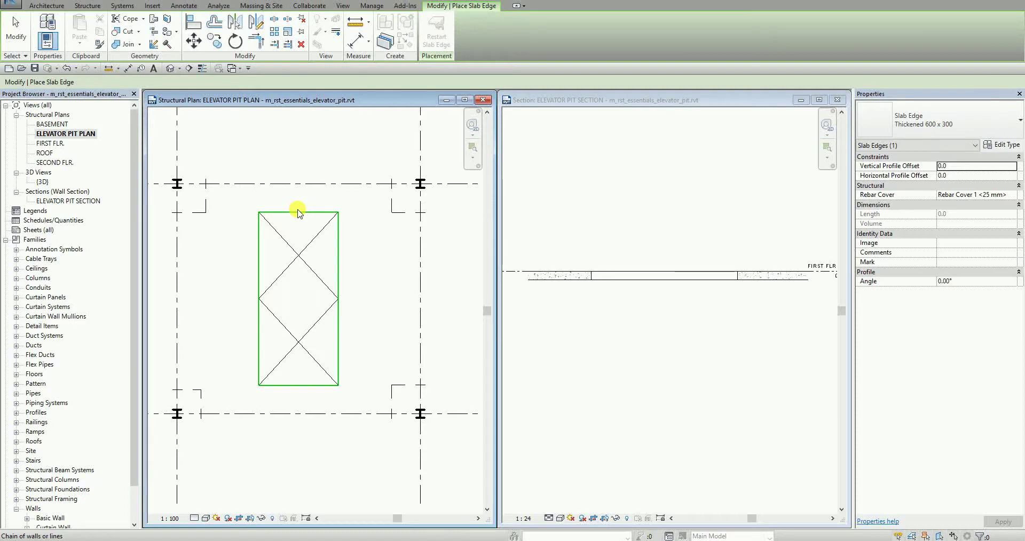
{"action": "left_click", "coordinate": [298, 212]}
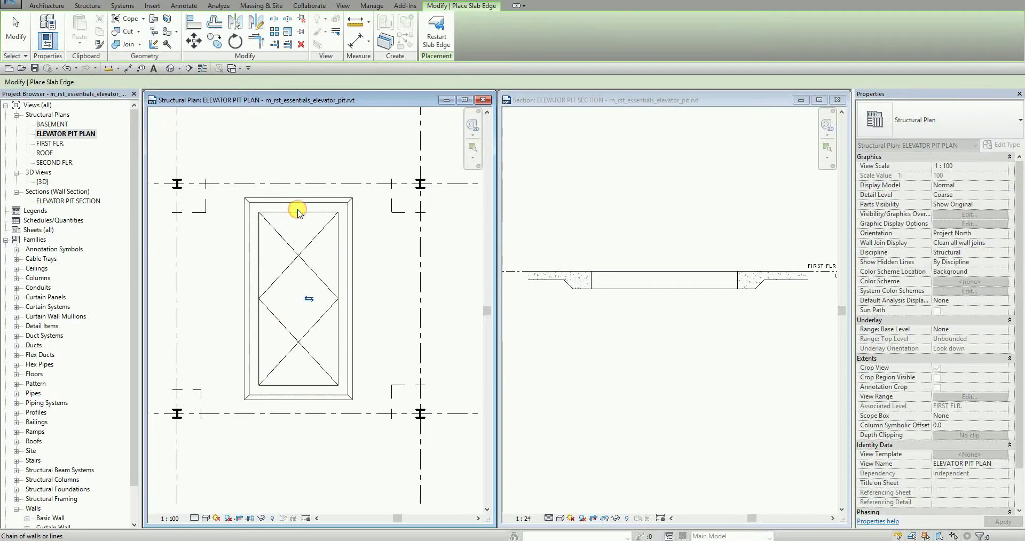
{"action": "left_click", "coordinate": [16, 29]}
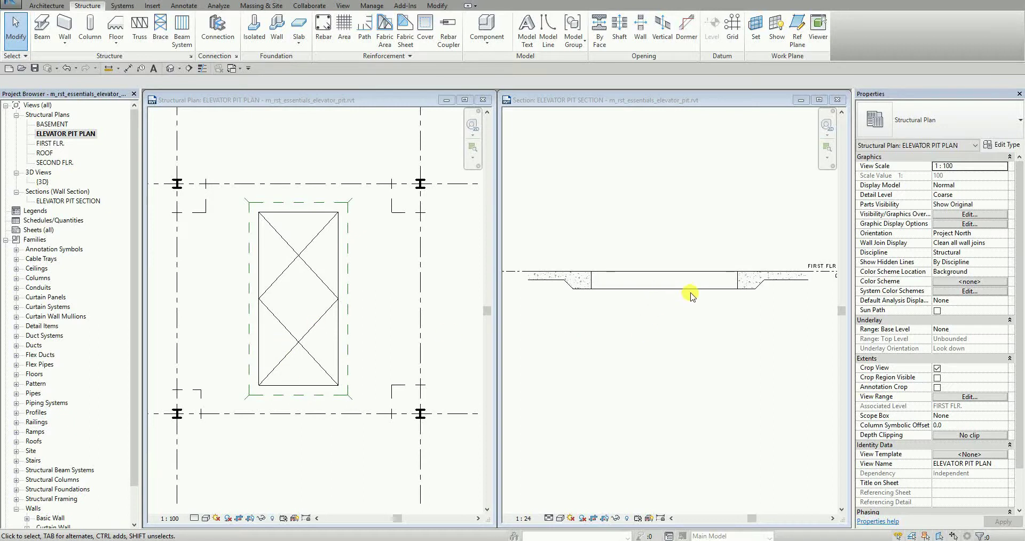
{"action": "left_click", "coordinate": [758, 290]}
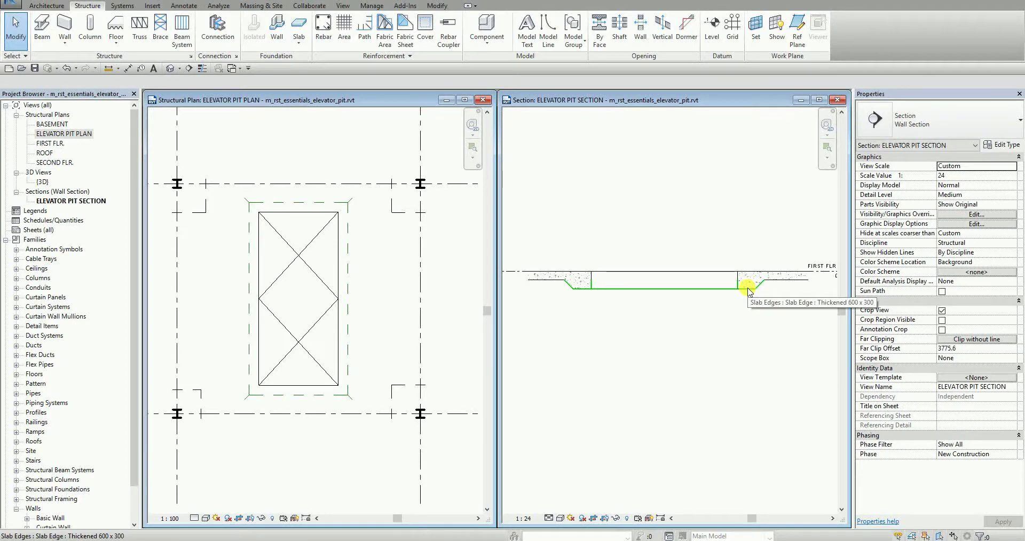
Start a structural wall in the elevator pit plan with its location line set to Finish Face: Interior.
{"action": "left_click", "coordinate": [336, 151]}
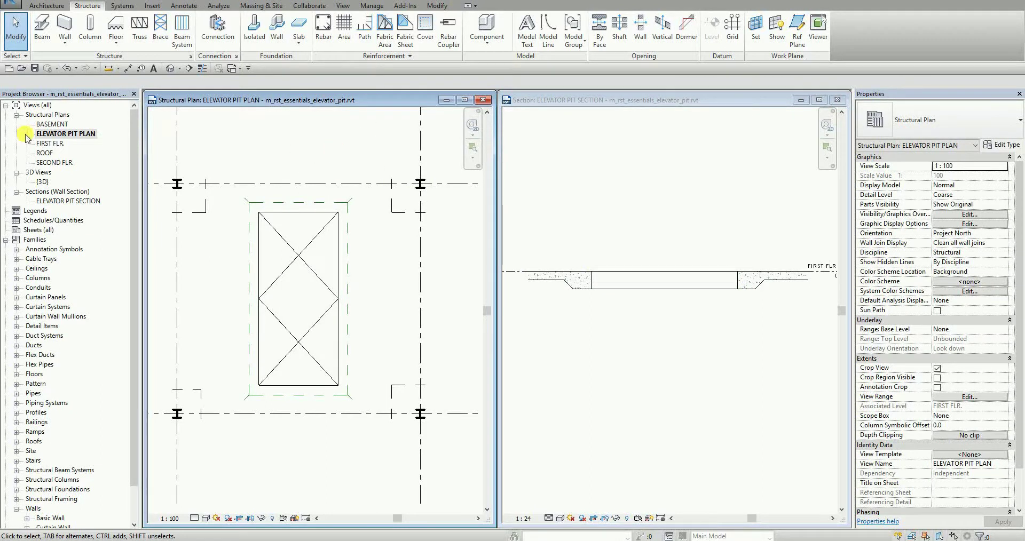
{"action": "left_click", "coordinate": [96, 8]}
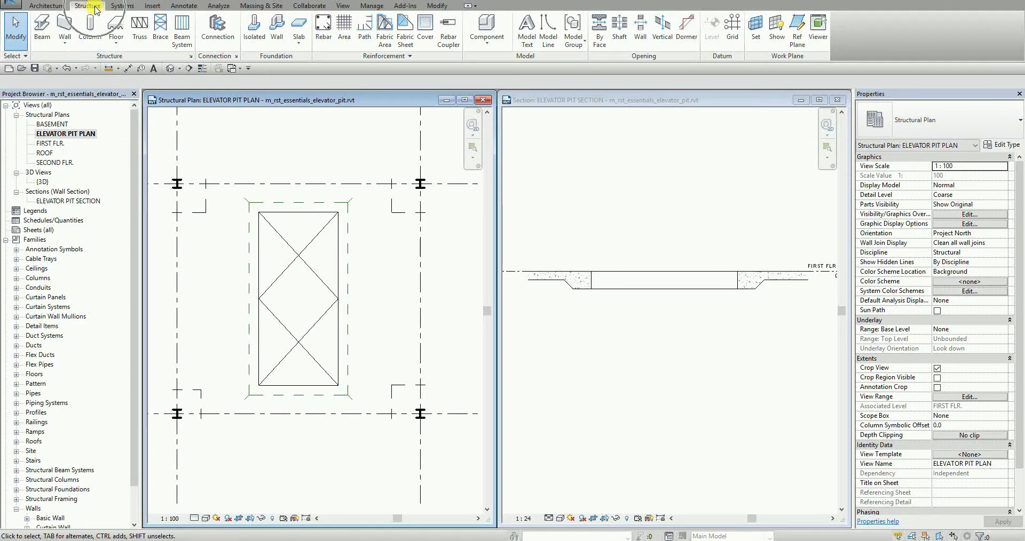
{"action": "left_click", "coordinate": [69, 25]}
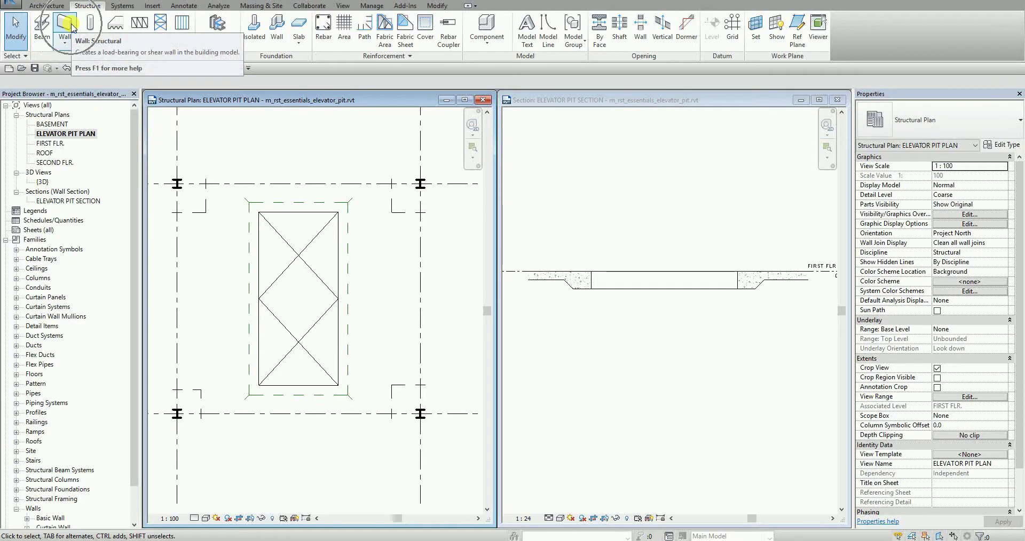
{"action": "left_click", "coordinate": [72, 27]}
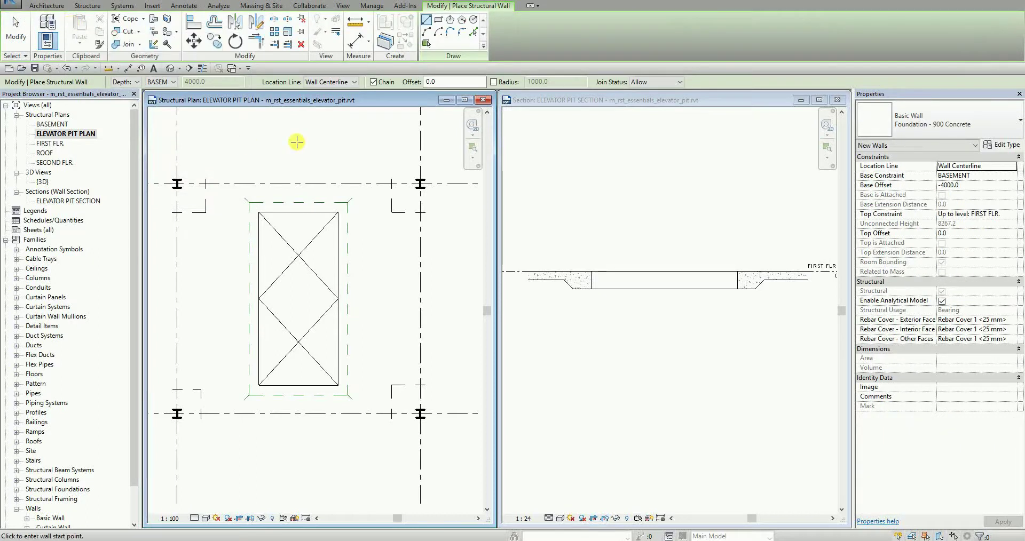
{"action": "left_click", "coordinate": [352, 82]}
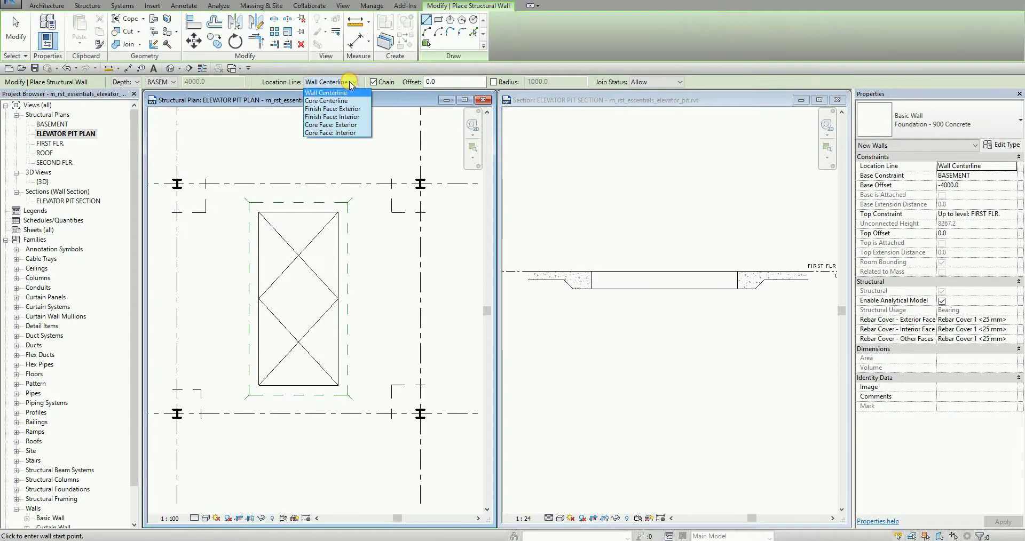
{"action": "left_click", "coordinate": [336, 117]}
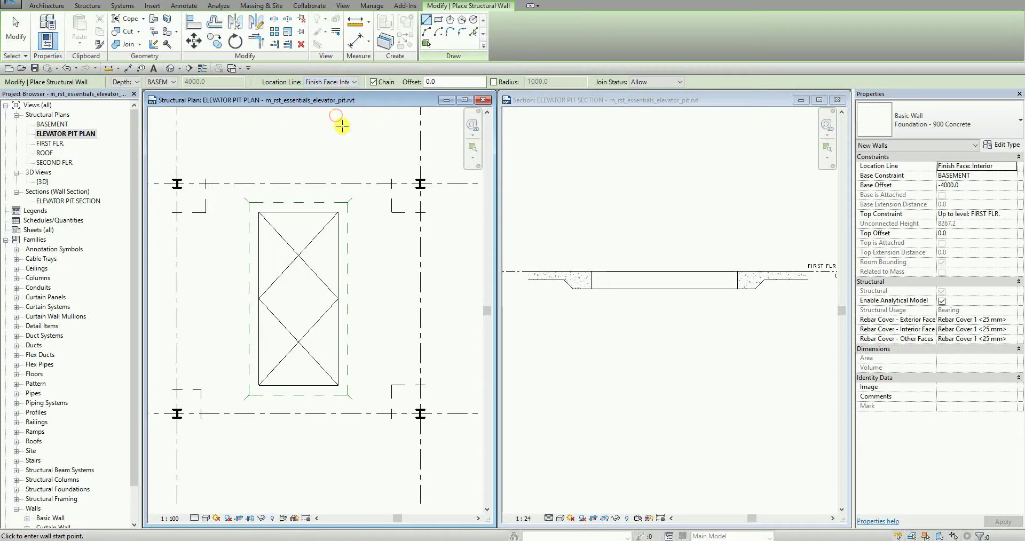
Set the new wall's base constraint to FIRST FLR., its base offset to -1200 and its top offset to -300.
{"action": "left_click", "coordinate": [999, 176]}
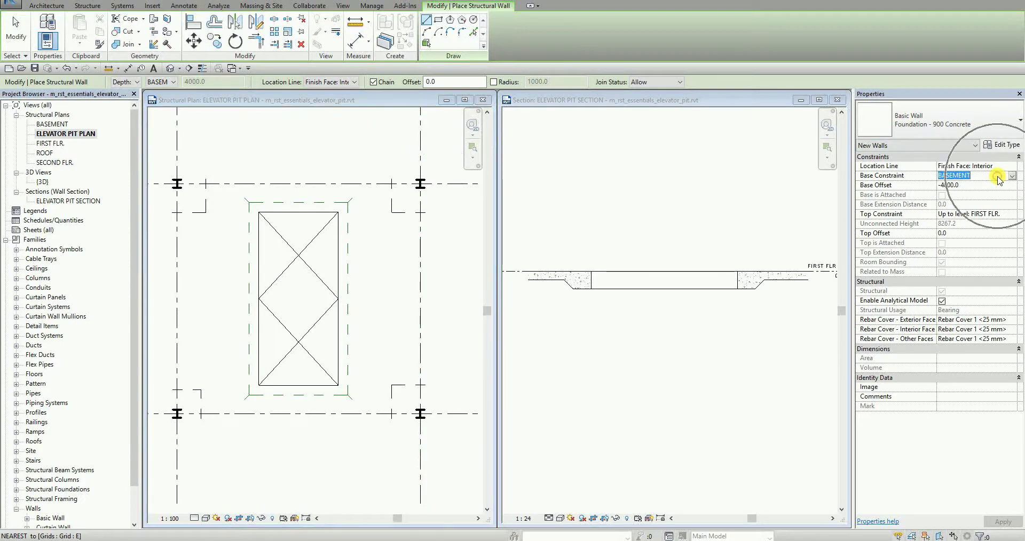
{"action": "left_click", "coordinate": [1011, 179]}
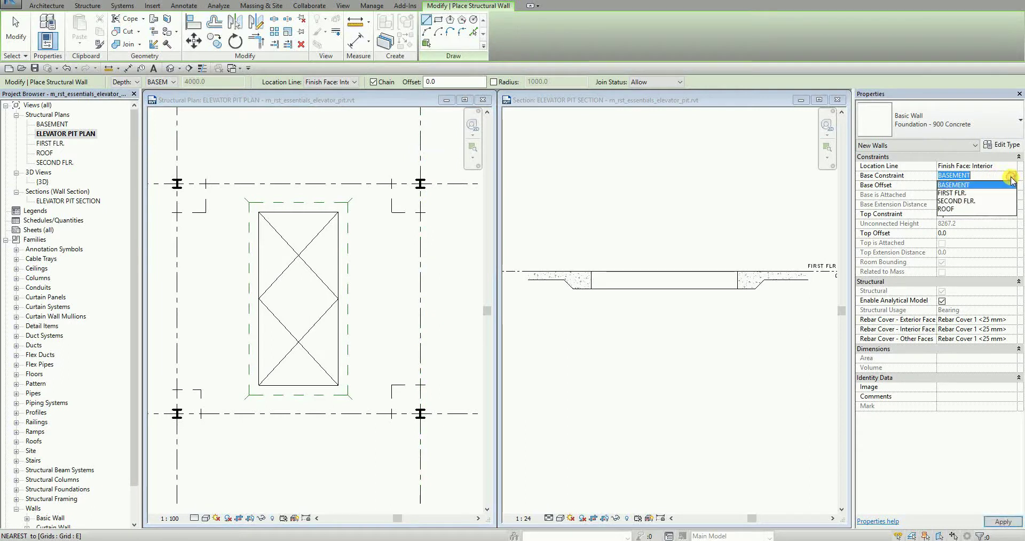
{"action": "left_click", "coordinate": [959, 194]}
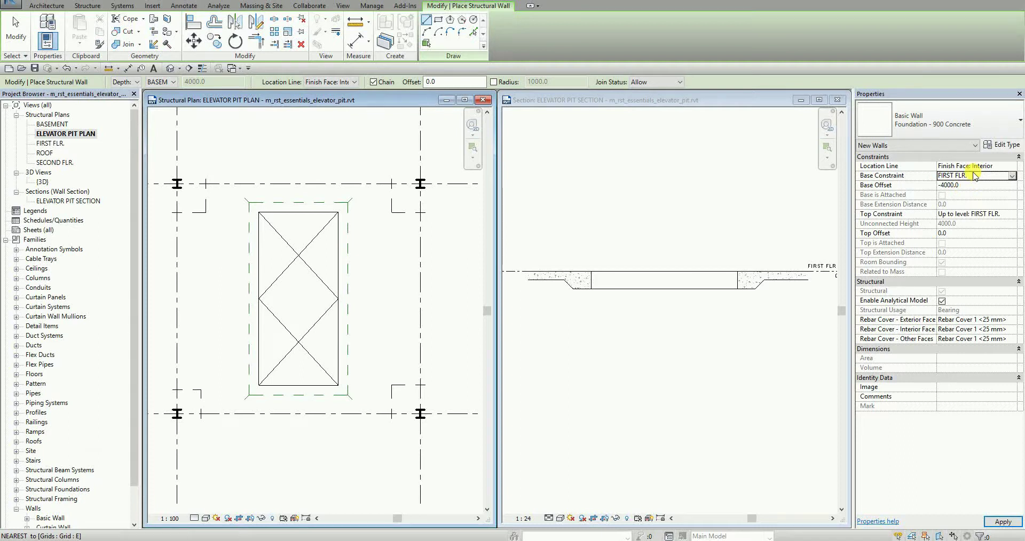
{"action": "left_click", "coordinate": [970, 187]}
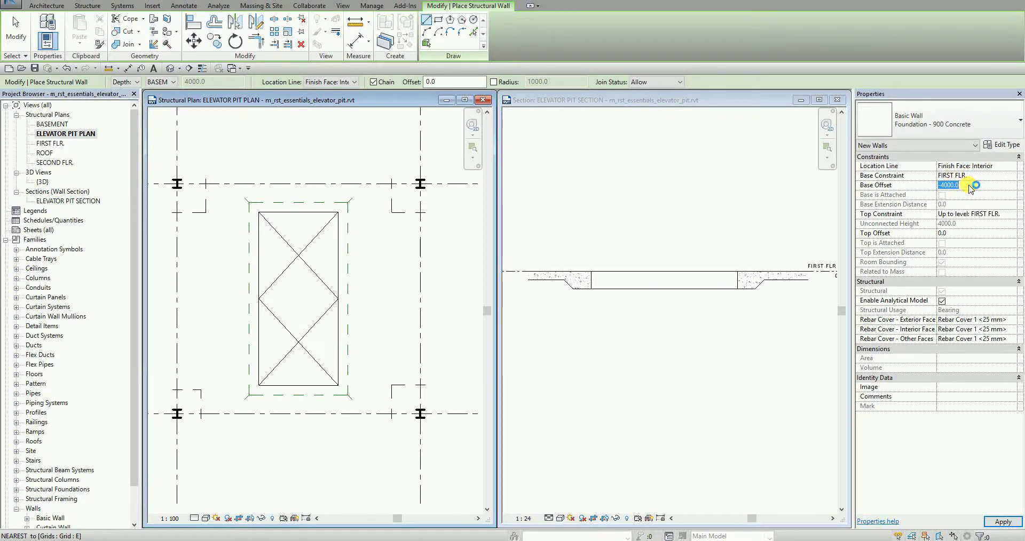
{"action": "type", "text": "-12"}
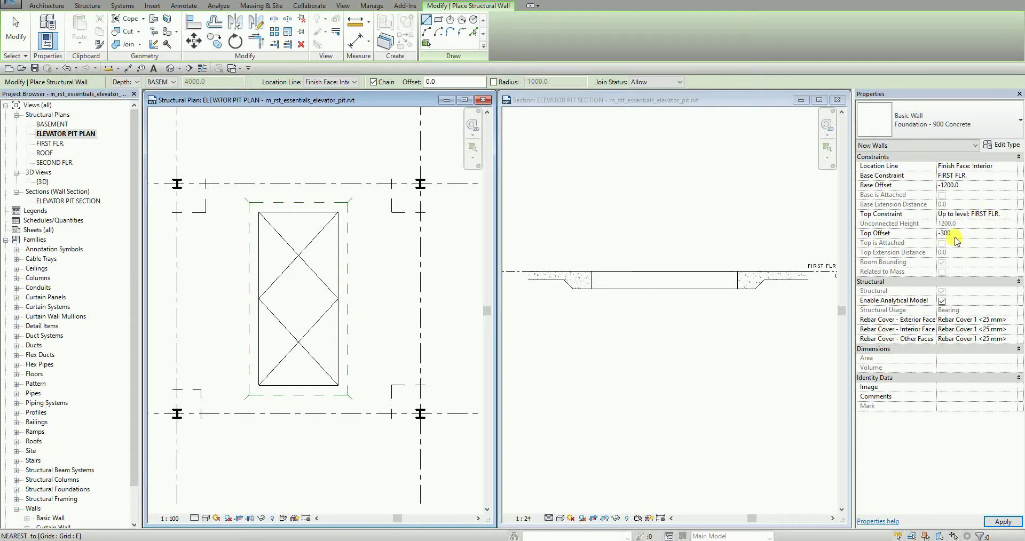
{"action": "left_click", "coordinate": [986, 248]}
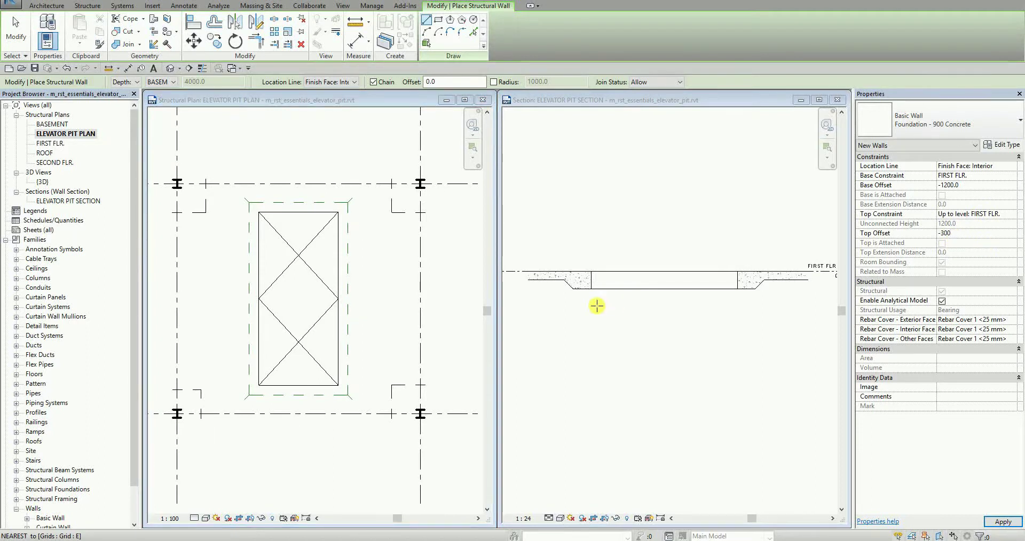
Draw a rectangle of Foundation - 300 Concrete walls between opposite corners of the elevator shaft opening and finish the wall command.
{"action": "mouse_move", "coordinate": [384, 267]}
{"action": "middle_mouse_down"}
{"action": "mouse_move", "coordinate": [395, 256]}
{"action": "mouse_move", "coordinate": [376, 260]}
{"action": "middle_mouse_up"}
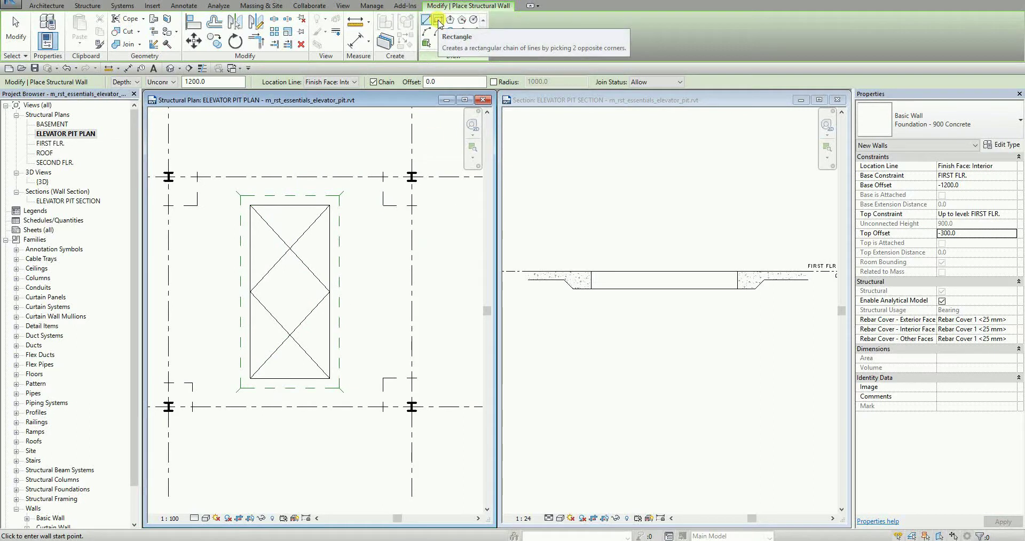
{"action": "left_click", "coordinate": [439, 21]}
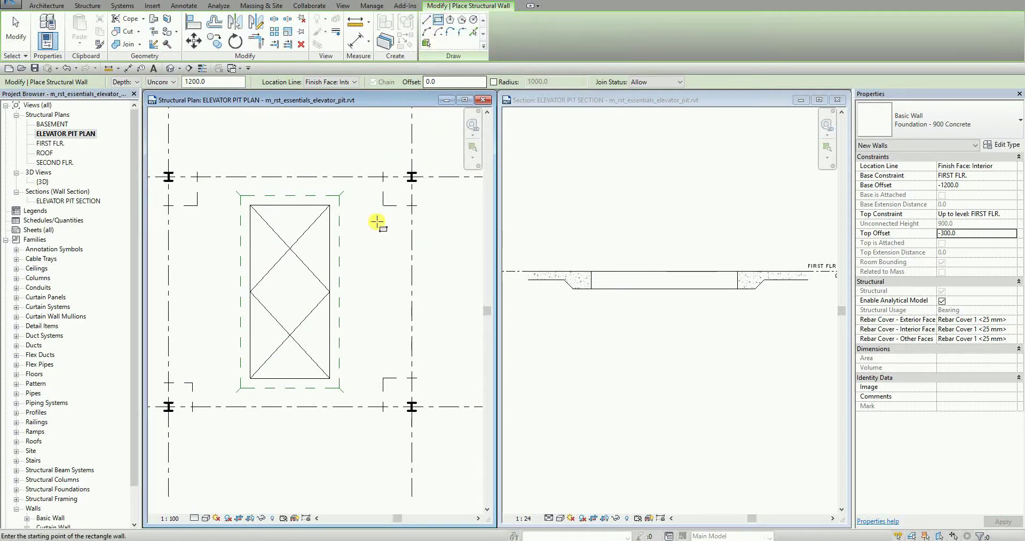
{"action": "left_click", "coordinate": [249, 205]}
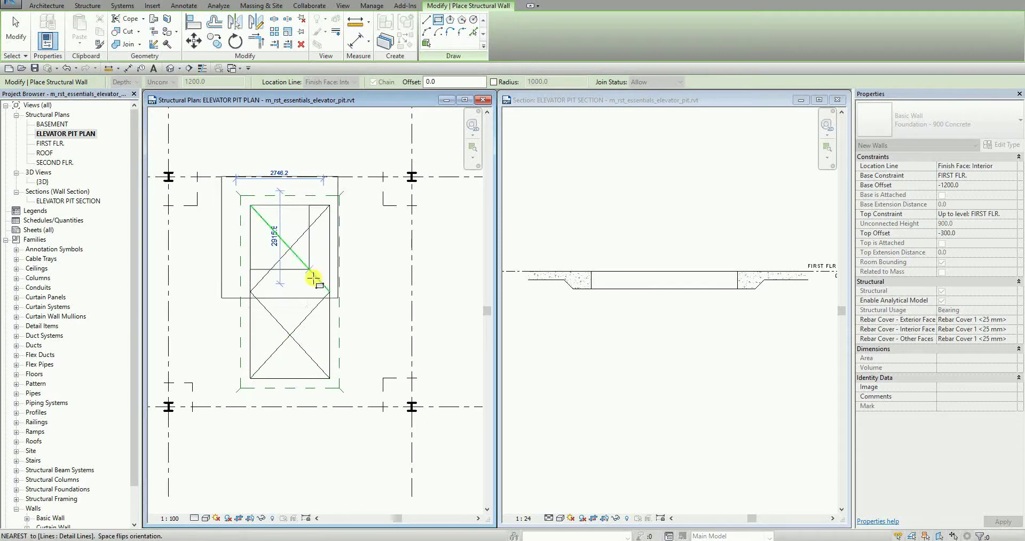
{"action": "key", "text": "Escape"}
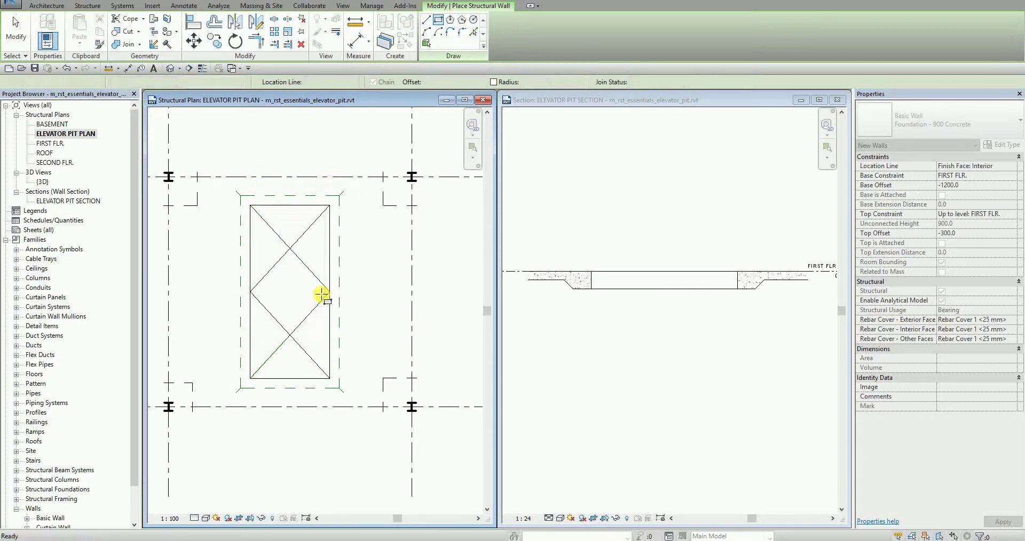
{"action": "left_click", "coordinate": [981, 123]}
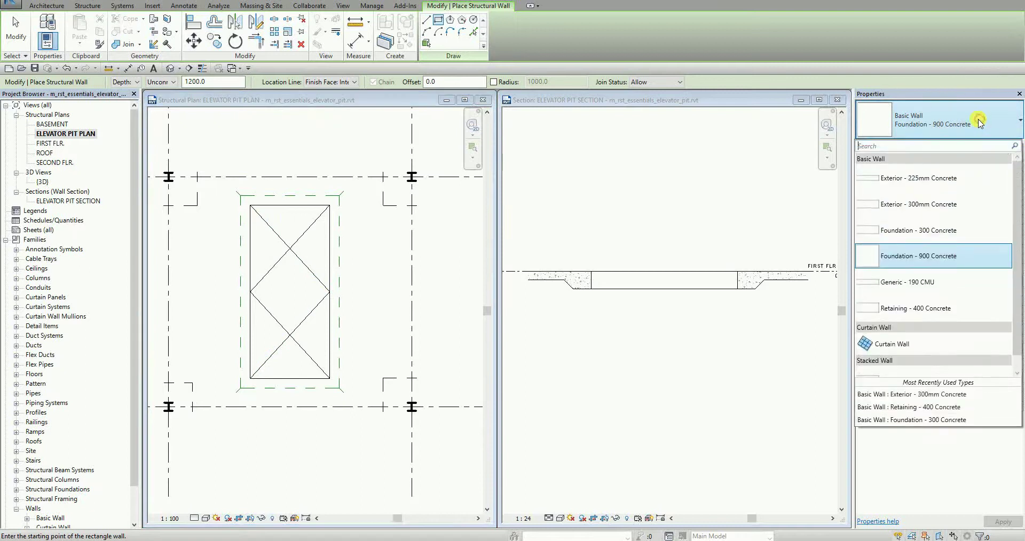
{"action": "left_click", "coordinate": [936, 236]}
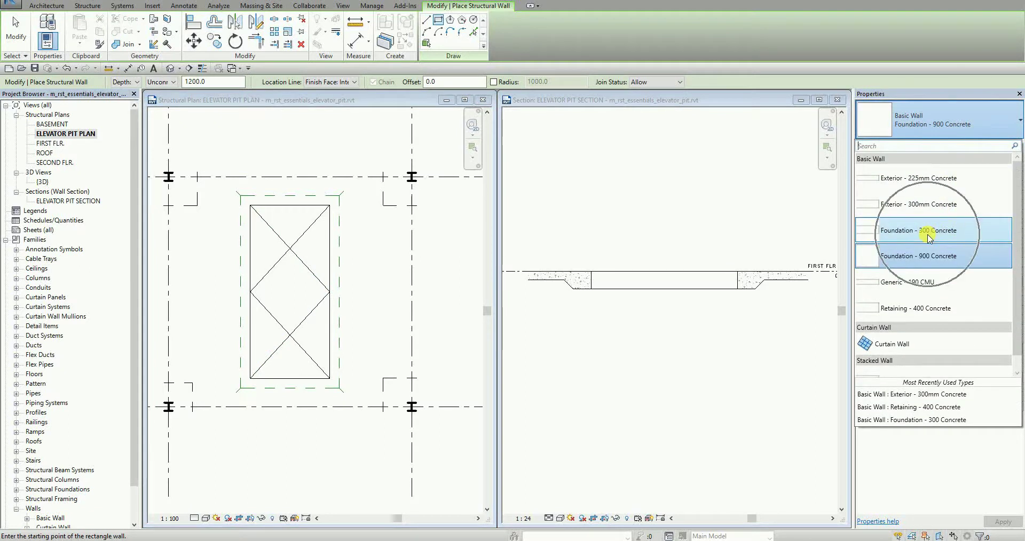
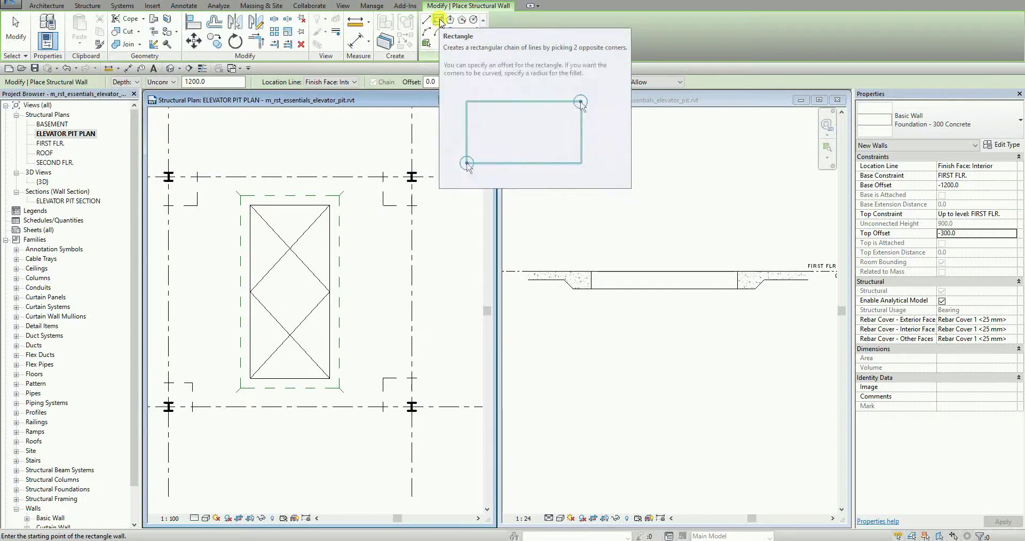
{"action": "left_click", "coordinate": [252, 204]}
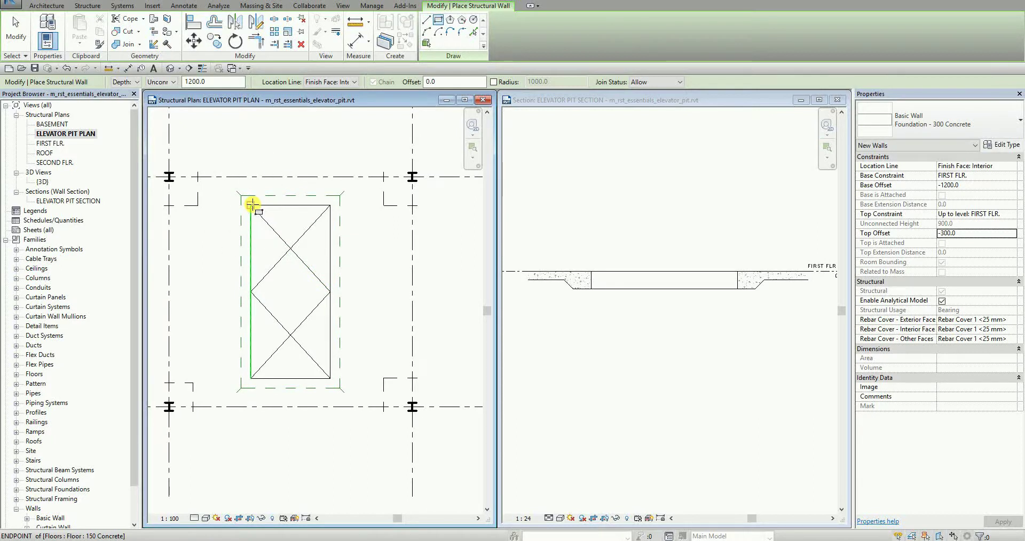
{"action": "left_click", "coordinate": [252, 205]}
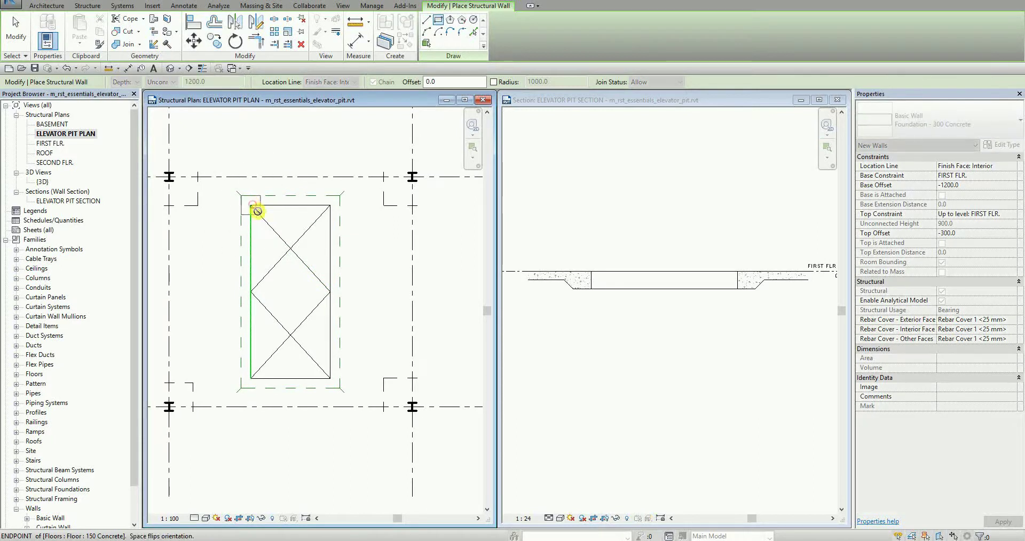
{"action": "left_click", "coordinate": [330, 378]}
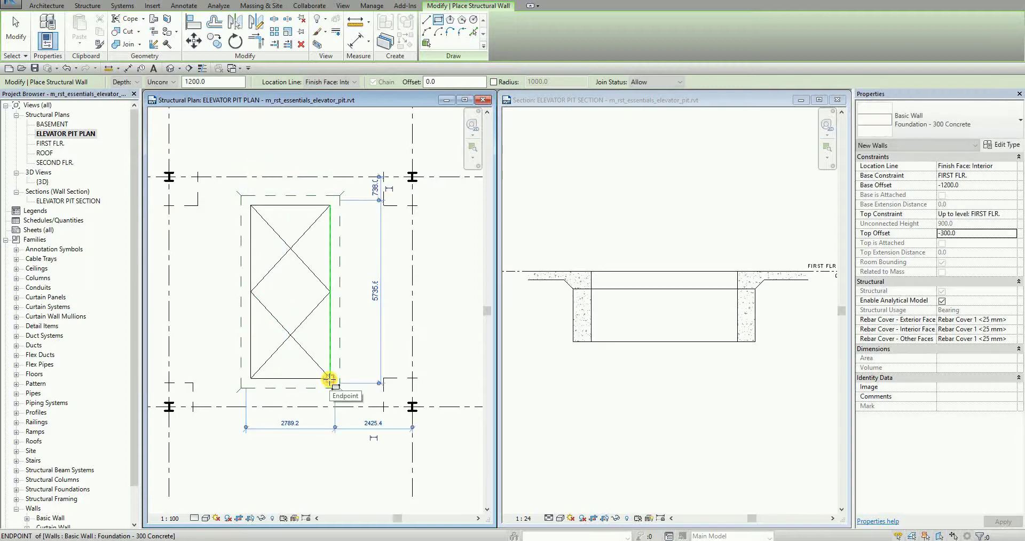
{"action": "left_click", "coordinate": [15, 27]}
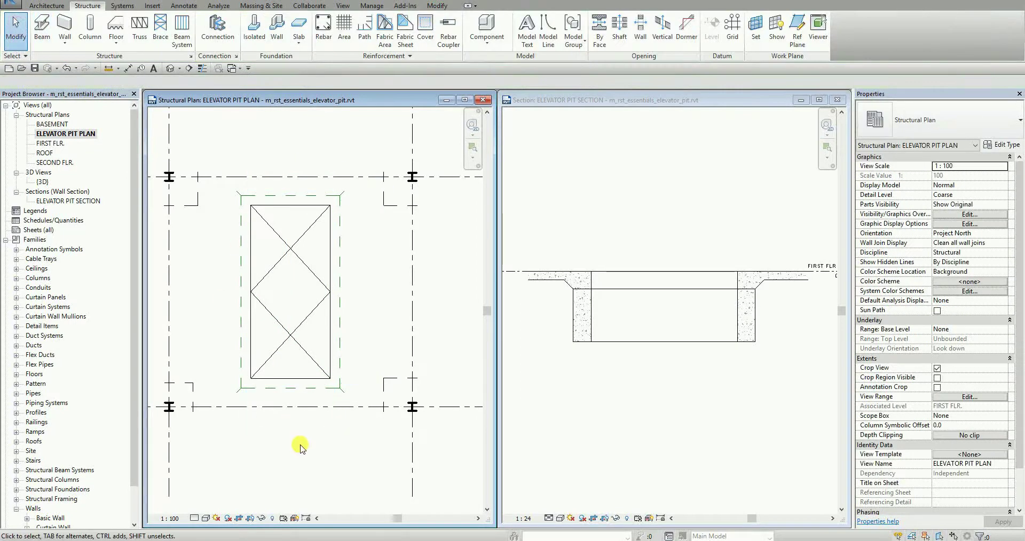
{"action": "left_click", "coordinate": [678, 440]}
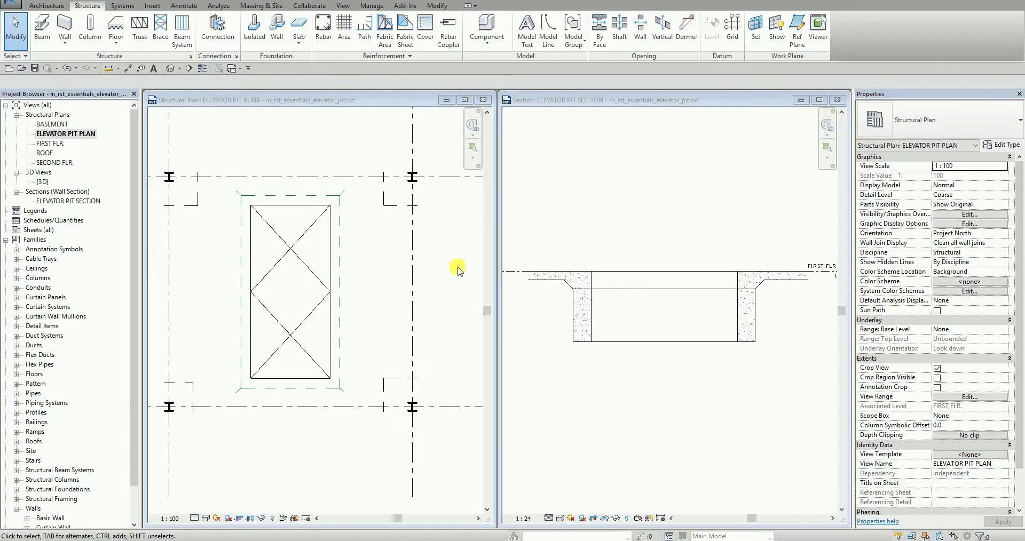
Inspect the slab edge and pit walls from below in the default 3D view, and close that view.
{"action": "left_click", "coordinate": [171, 68]}
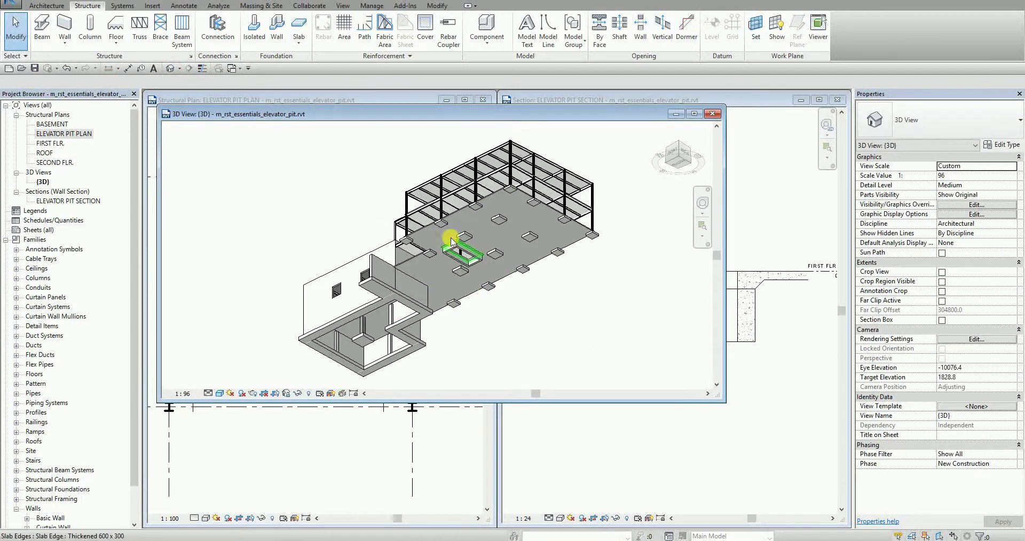
{"action": "scroll", "coordinate": [451, 243], "scroll_direction": "up", "scroll_amount": 6}
{"action": "middle_click_drag", "start_coordinate": [505, 256], "coordinate": [407, 243], "text": "shift"}
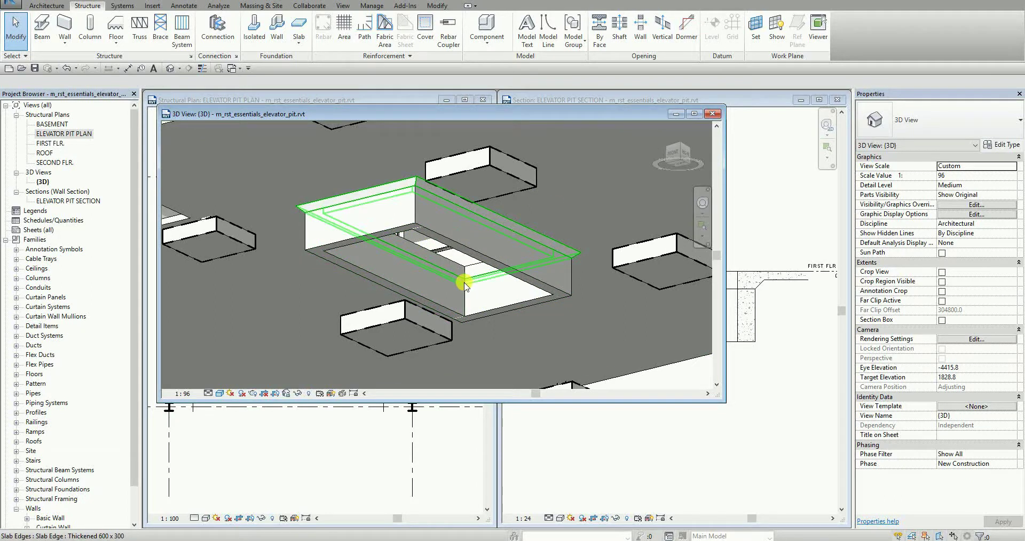
{"action": "left_click", "coordinate": [712, 115]}
Start a 300 Concrete structural foundation slab in the elevator pit plan with a height offset of -1200 from FIRST FLR.
{"action": "left_click", "coordinate": [348, 151]}
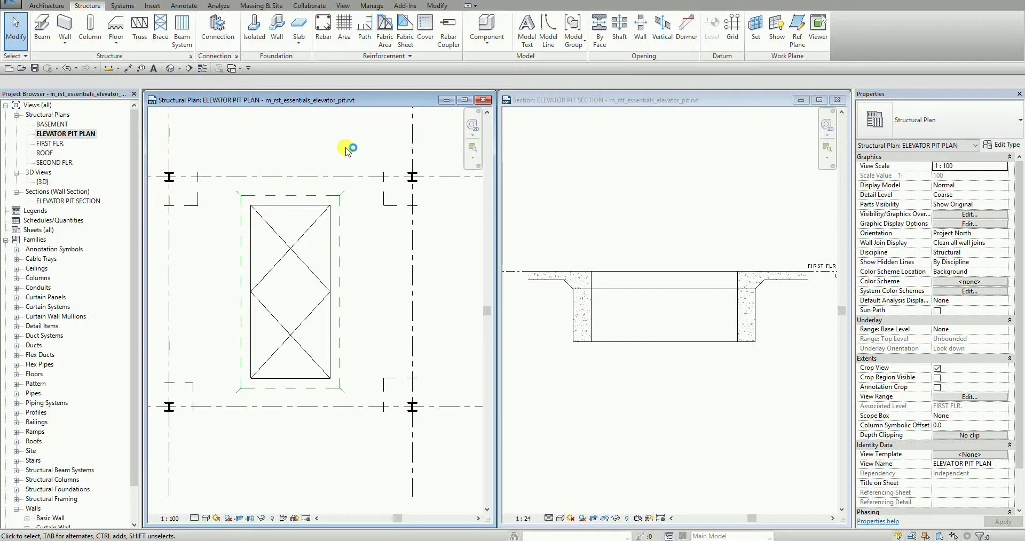
{"action": "left_click", "coordinate": [298, 31]}
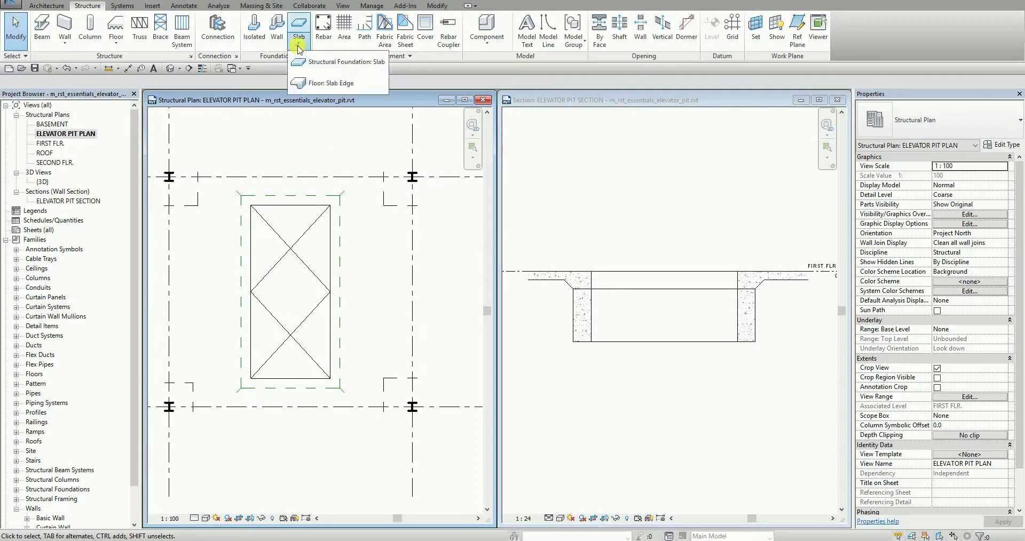
{"action": "left_click", "coordinate": [333, 62]}
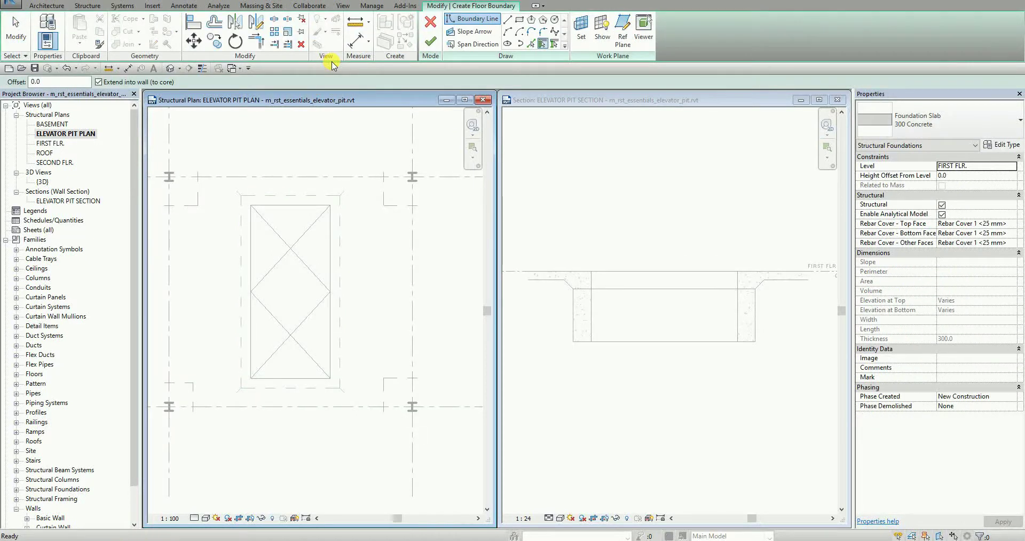
{"action": "left_click", "coordinate": [968, 126]}
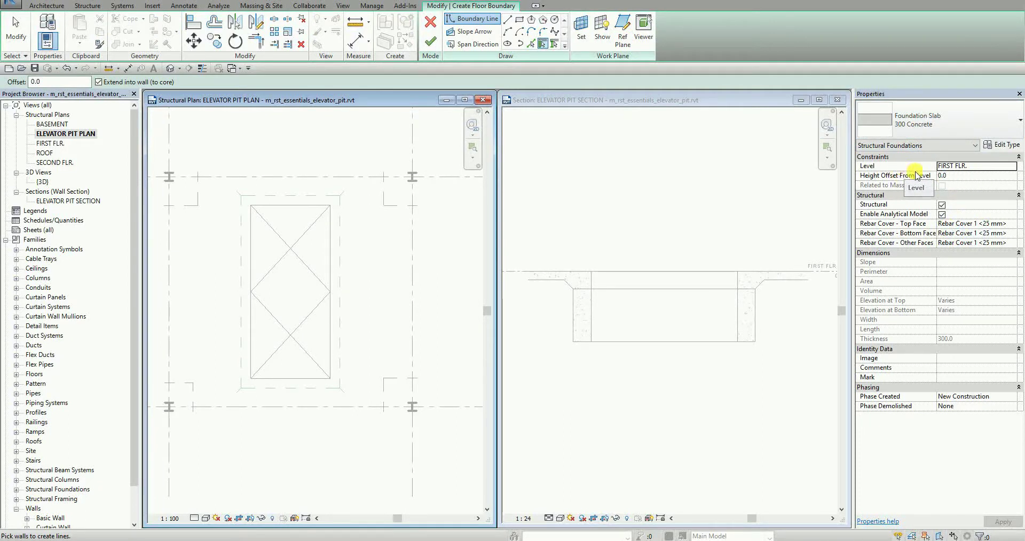
{"action": "left_click", "coordinate": [971, 166]}
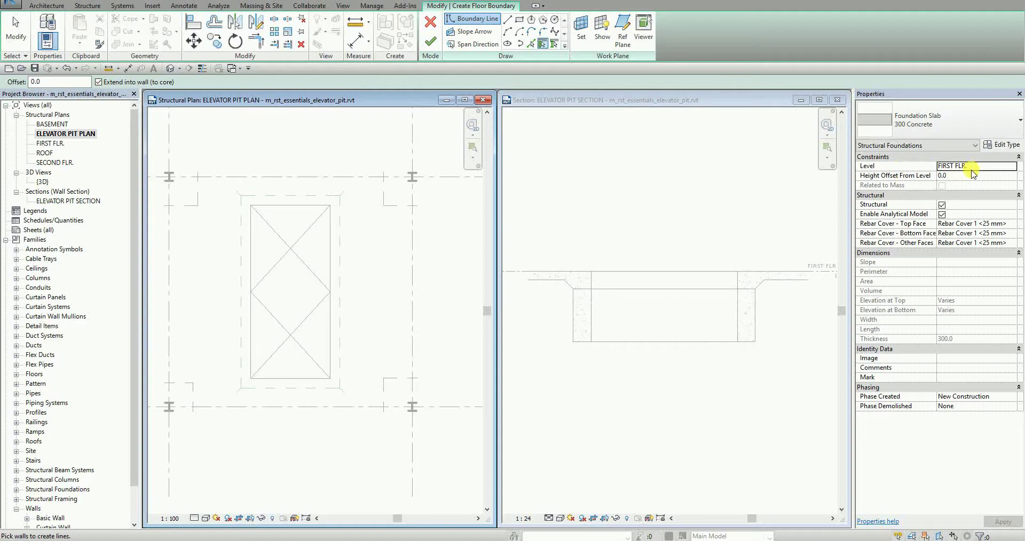
{"action": "left_click", "coordinate": [955, 176]}
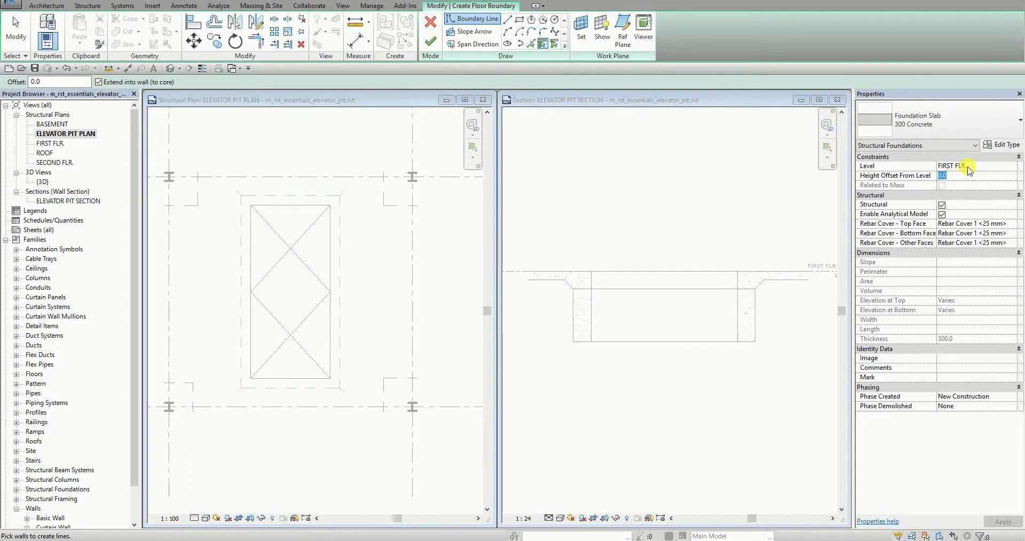
{"action": "left_click", "coordinate": [956, 176]}
{"action": "type", "text": "-12"}
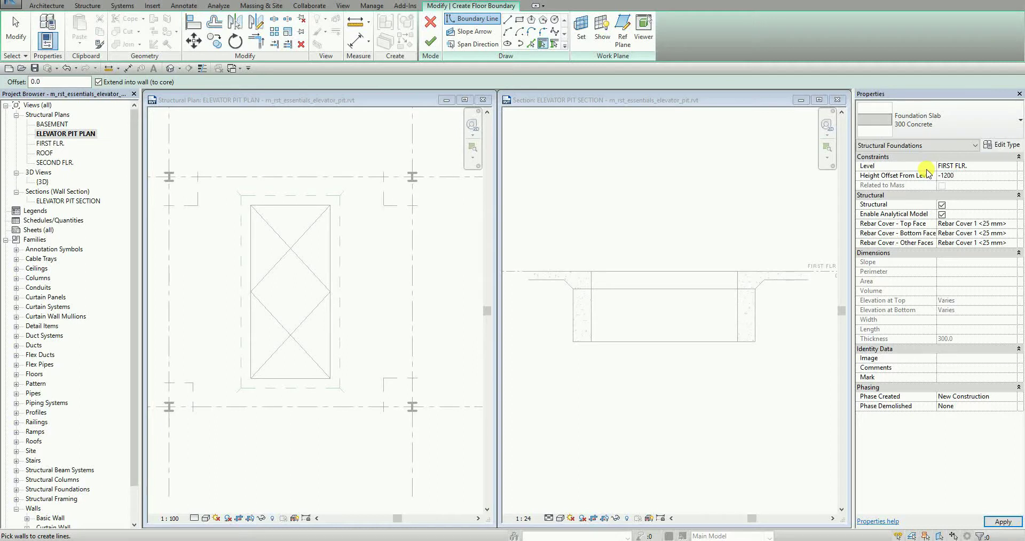
{"action": "left_click", "coordinate": [964, 170]}
{"action": "left_click", "coordinate": [960, 178]}
{"action": "key", "text": "Return"}
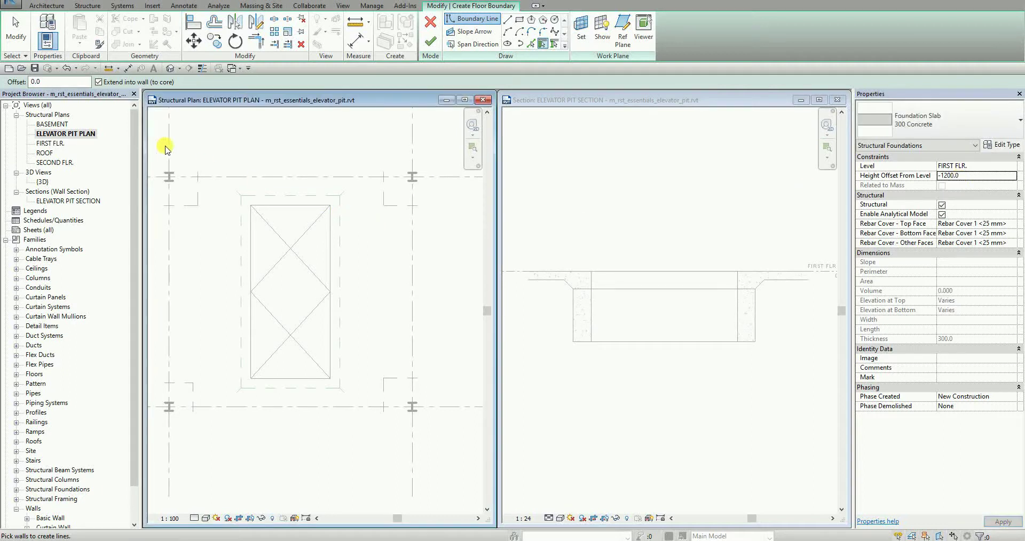
Sketch the foundation slab boundary at an offset of 300 outside the entire chain of Foundation - 300 Concrete pit walls.
{"action": "double_click", "coordinate": [42, 82]}
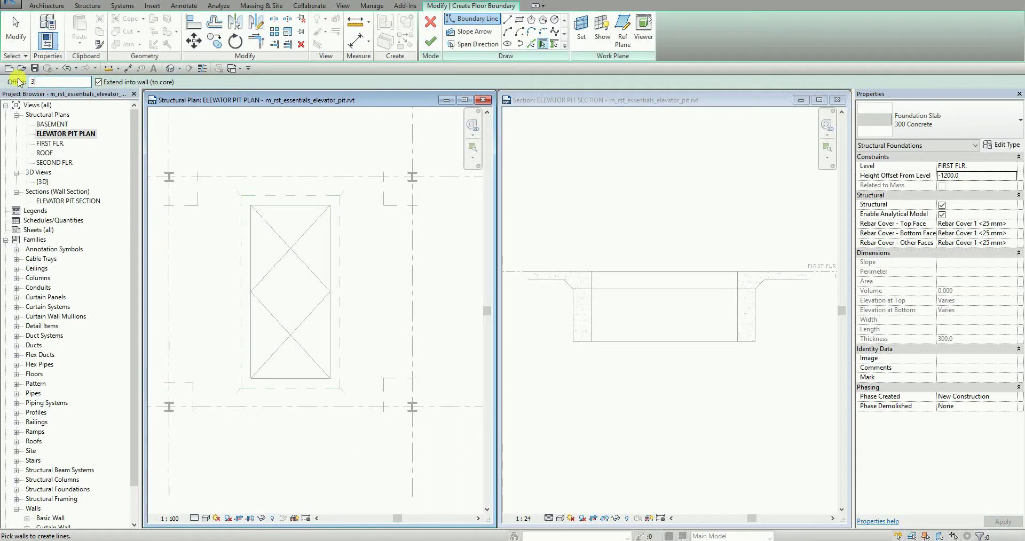
{"action": "key", "text": "Return"}
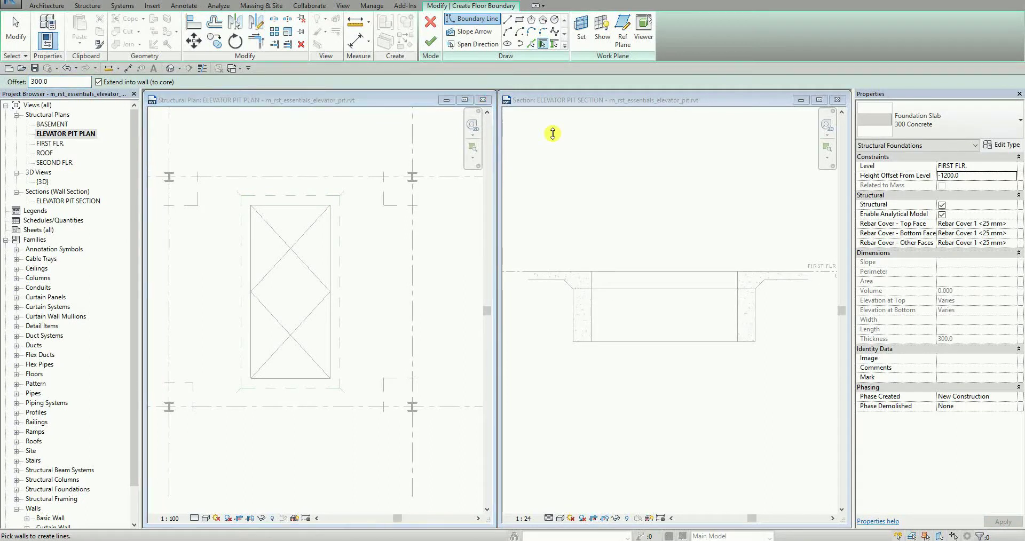
{"action": "left_click", "coordinate": [423, 305]}
{"action": "scroll", "coordinate": [264, 229], "scroll_direction": "up", "scroll_amount": 3}
{"action": "scroll", "coordinate": [315, 233], "scroll_direction": "right", "scroll_amount": 3, "text": "shift"}
{"action": "scroll", "coordinate": [308, 221], "scroll_direction": "down", "scroll_amount": 2, "text": "ctrl"}
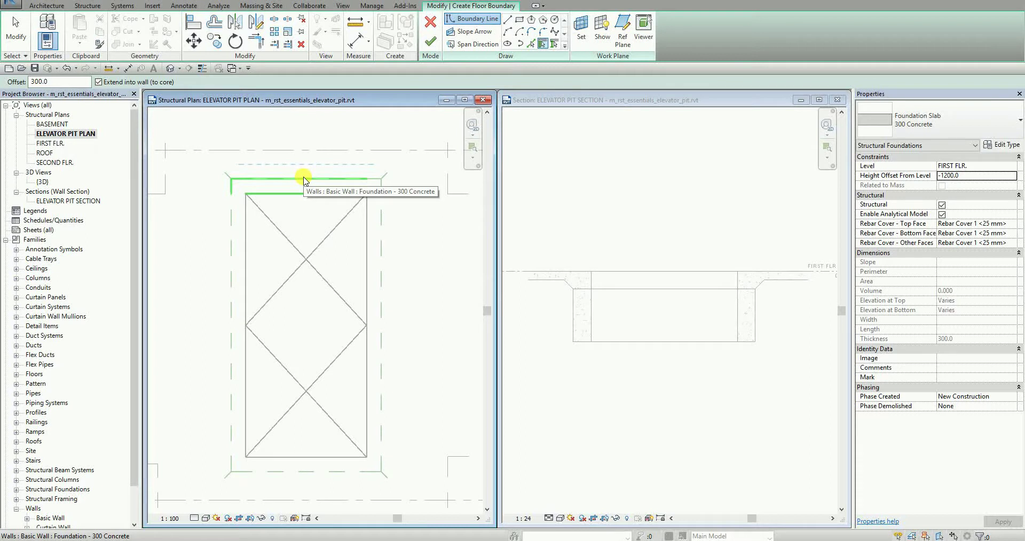
{"action": "key", "text": "Tab"}
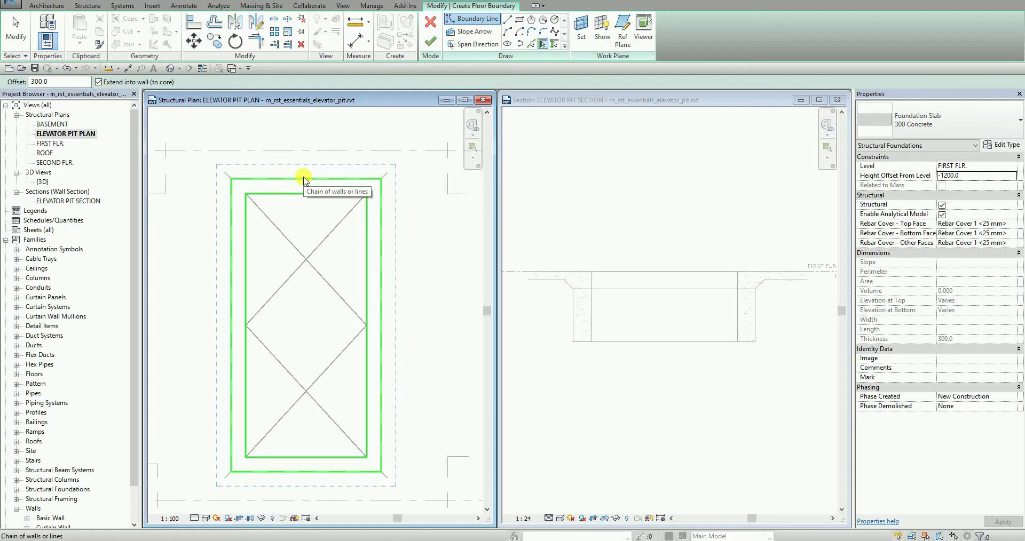
{"action": "left_click", "coordinate": [303, 179]}
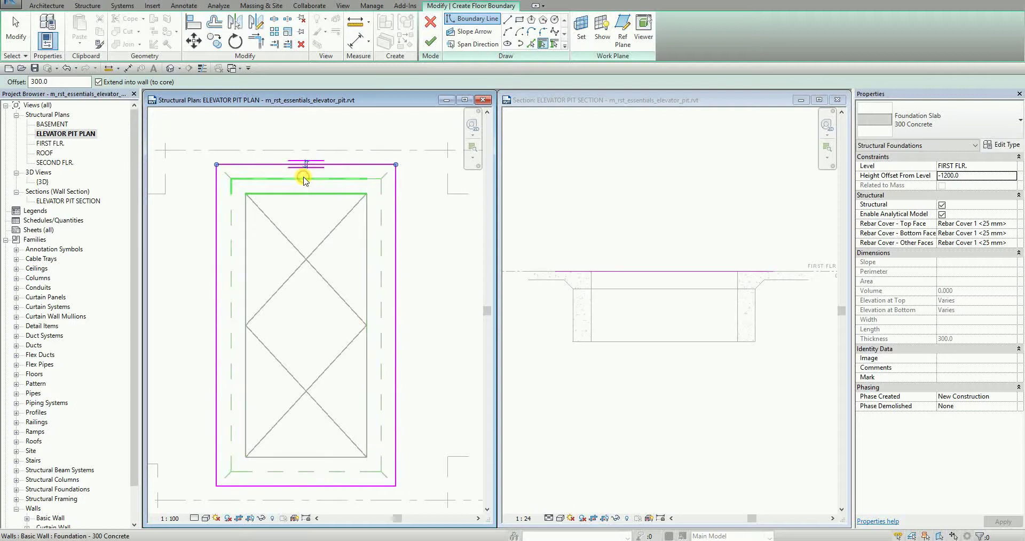
Finish the slab sketch, declining to load a span direction symbol or attach walls to the slab's bottom, and deselect the slab.
{"action": "left_click", "coordinate": [15, 35]}
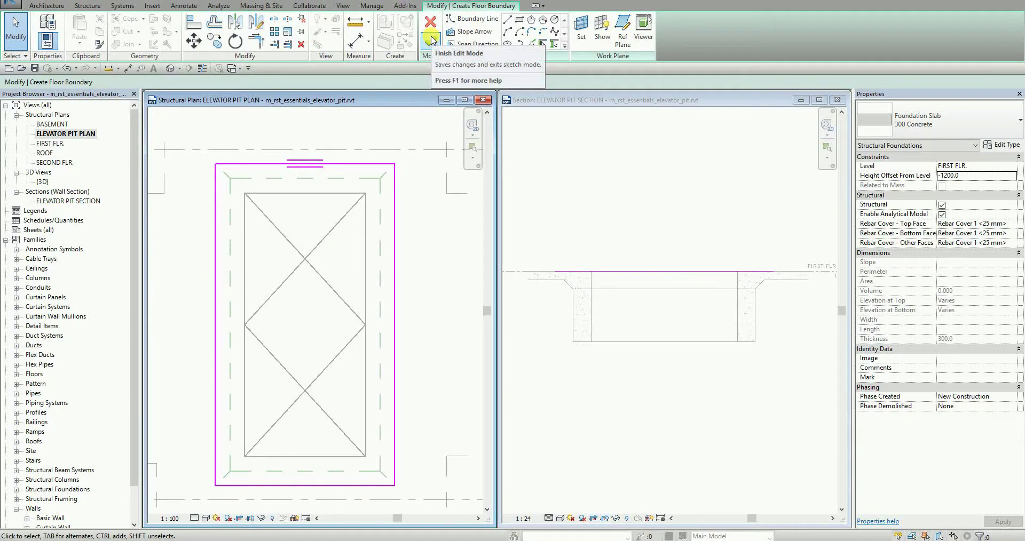
{"action": "left_click", "coordinate": [431, 39]}
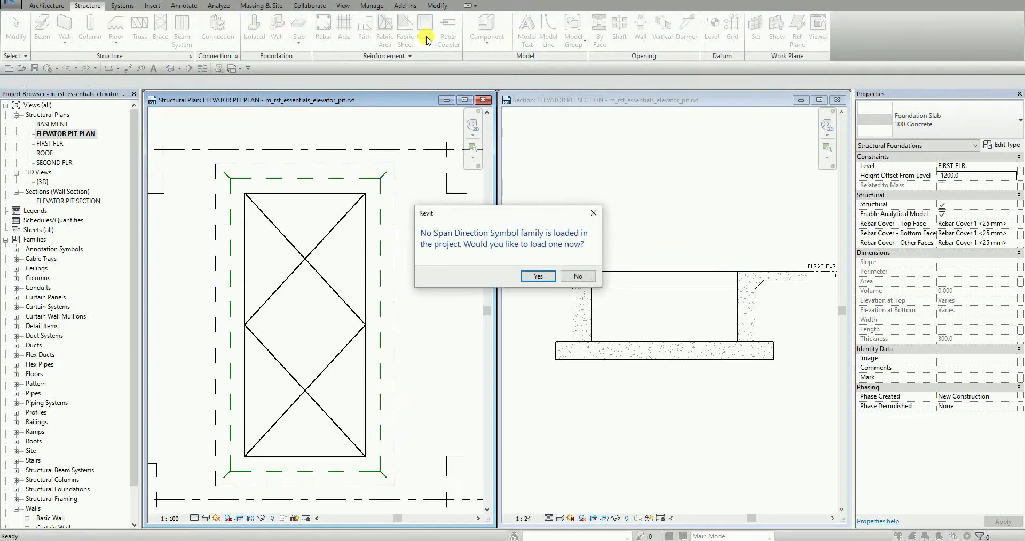
{"action": "left_click", "coordinate": [578, 278]}
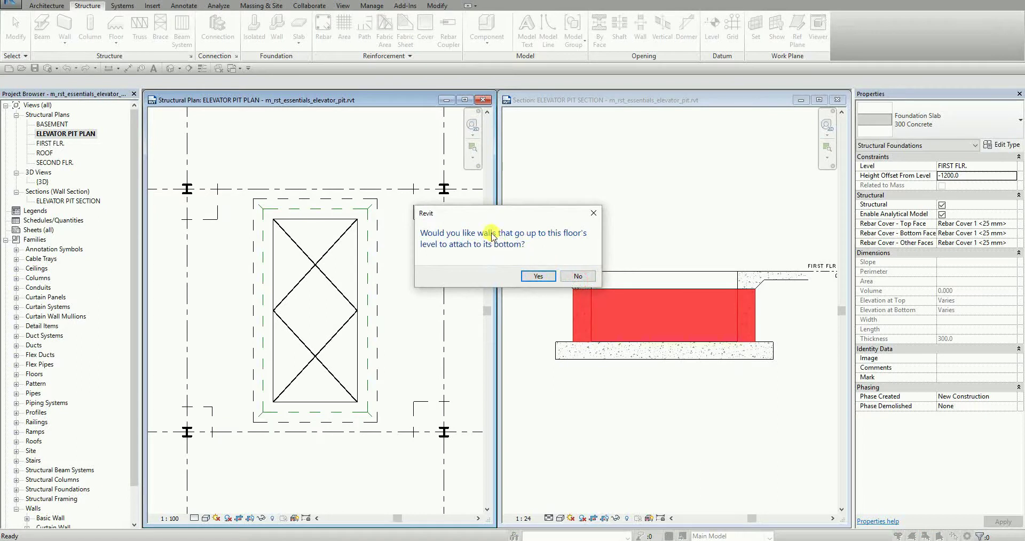
{"action": "left_click", "coordinate": [574, 277]}
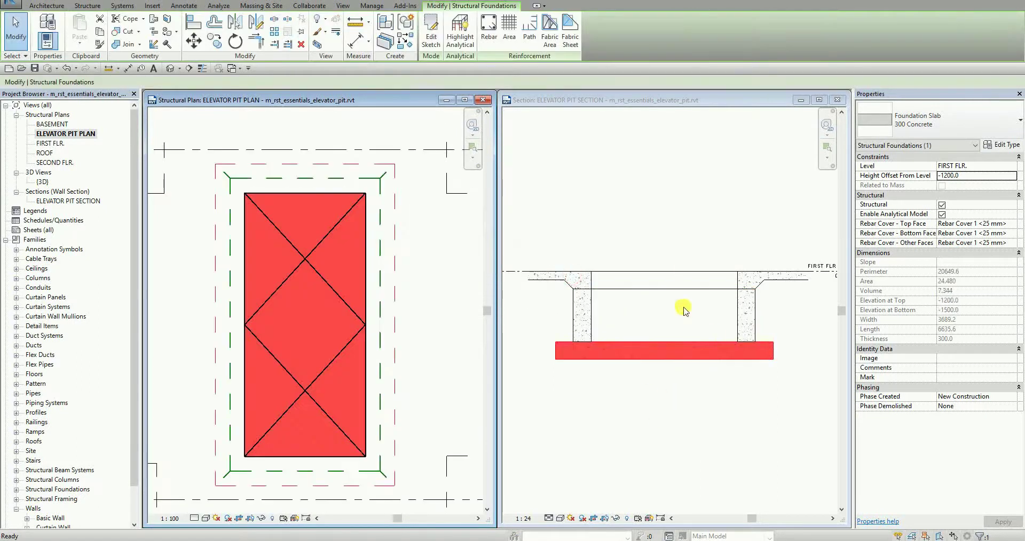
{"action": "left_click", "coordinate": [675, 438]}
{"action": "left_click", "coordinate": [639, 236]}
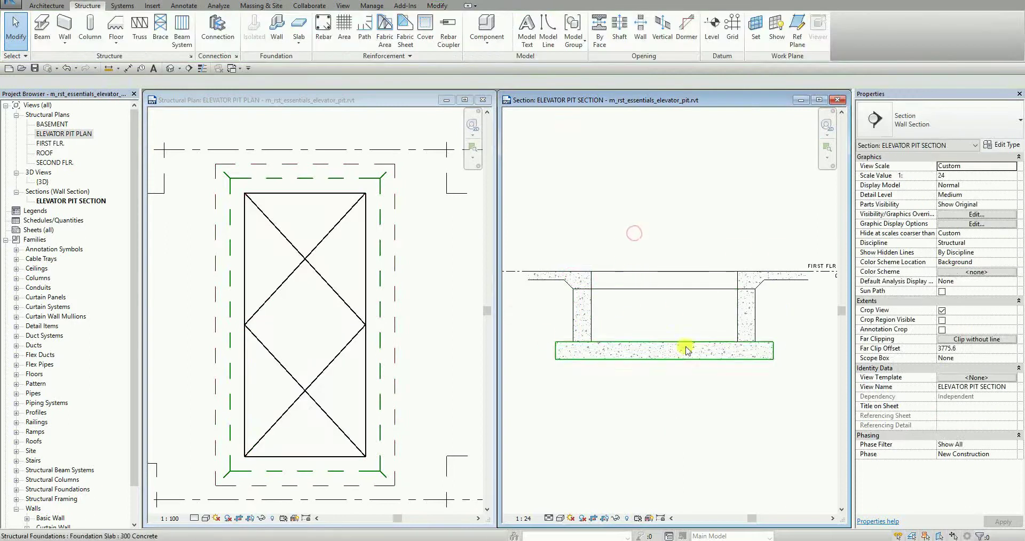
Inspect the elevator pit's walls and foundation slab from below in a maximized default 3D view.
{"action": "left_click", "coordinate": [171, 70]}
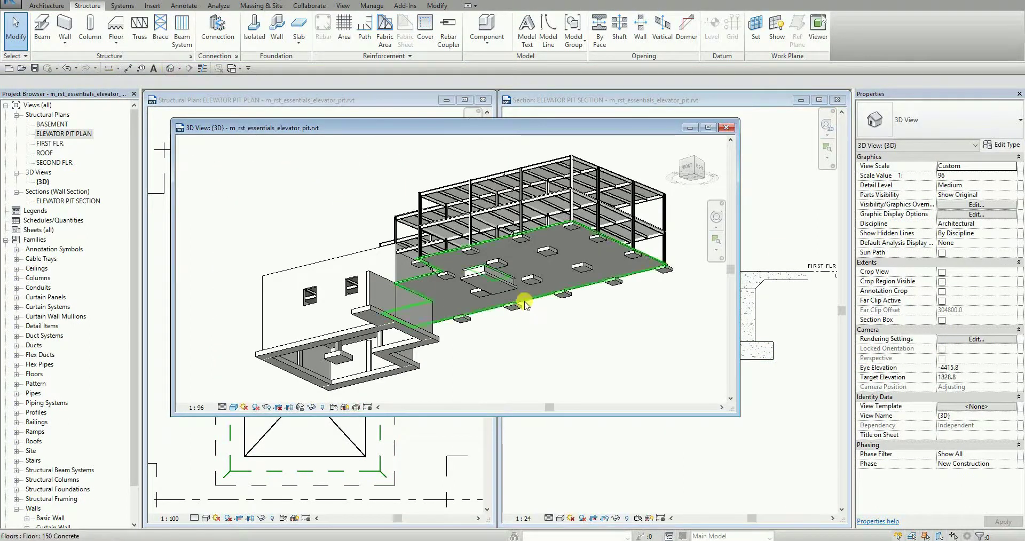
{"action": "scroll", "coordinate": [498, 281], "scroll_direction": "up", "scroll_amount": 5}
{"action": "scroll", "coordinate": [533, 278], "scroll_direction": "down", "scroll_amount": 3}
{"action": "middle_click_drag", "start_coordinate": [521, 272], "coordinate": [583, 293], "text": "shift"}
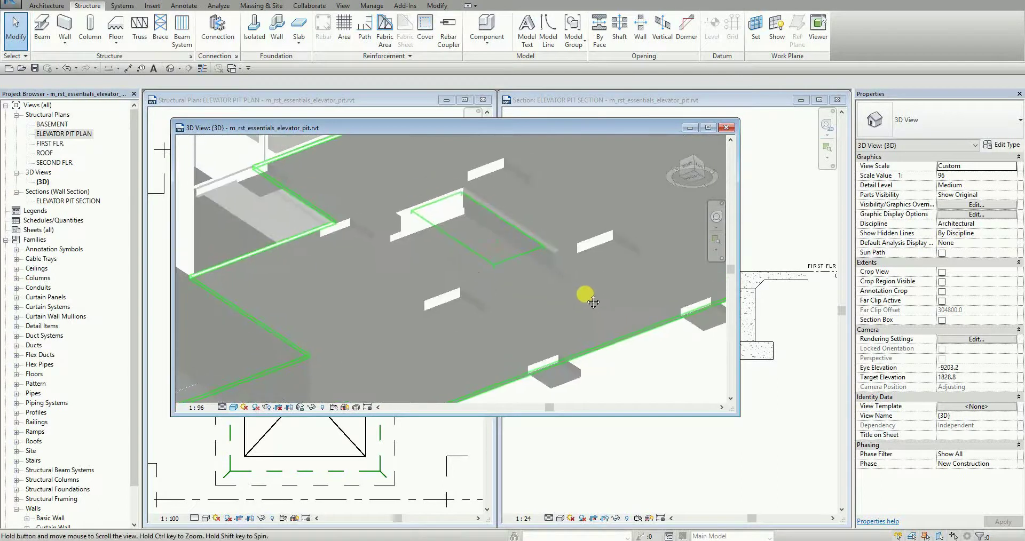
{"action": "left_click", "coordinate": [709, 128]}
{"action": "scroll", "coordinate": [553, 272], "scroll_direction": "up", "scroll_amount": 5}
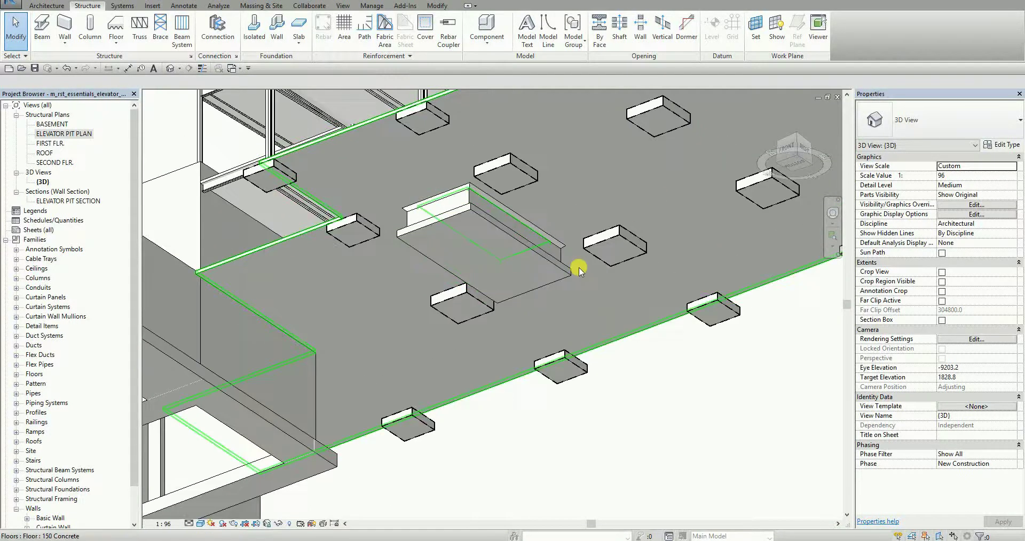
{"action": "scroll", "coordinate": [551, 273], "scroll_direction": "down", "scroll_amount": 4}
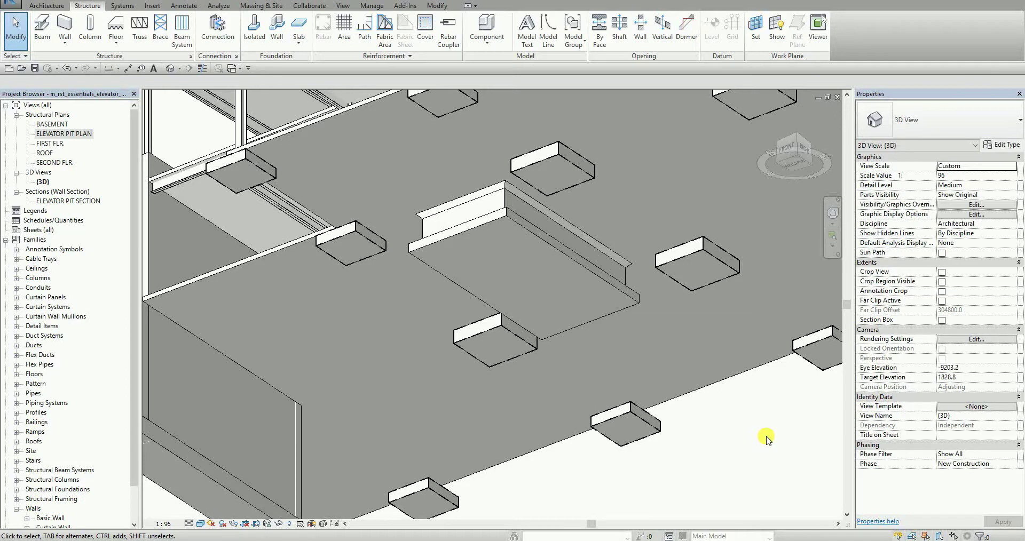
{"action": "scroll", "coordinate": [714, 418], "scroll_direction": "down", "scroll_amount": 3}
{"action": "scroll", "coordinate": [710, 434], "scroll_direction": "up", "scroll_amount": 3}
Tile the 3D, section and plan views, and frame the elevator pit in the section view.
{"action": "key", "text": "w"}
{"action": "key", "text": "t"}
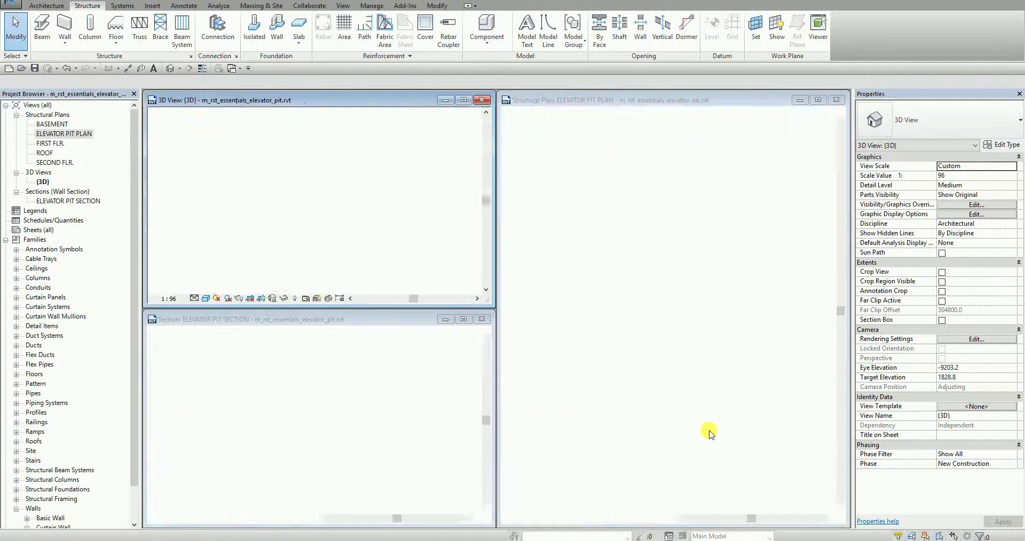
{"action": "middle_click_drag", "start_coordinate": [406, 247], "coordinate": [400, 243]}
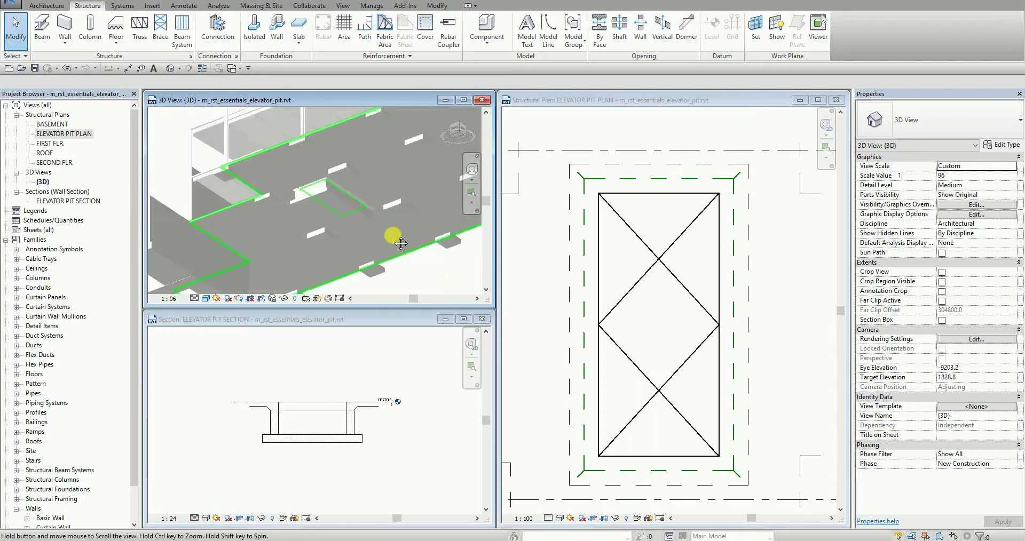
{"action": "left_click", "coordinate": [293, 415]}
{"action": "scroll", "coordinate": [297, 419], "scroll_direction": "up", "scroll_amount": 3}
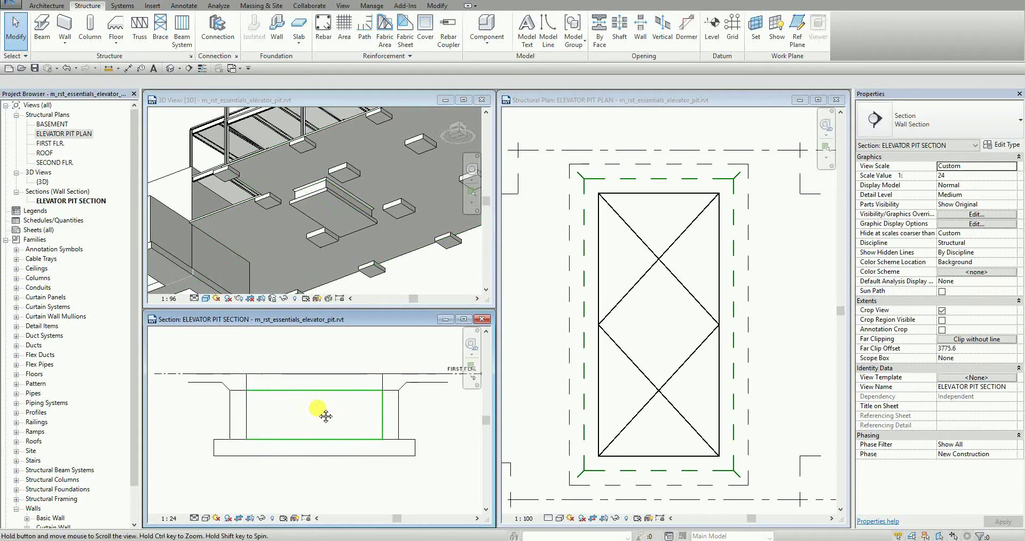
Retile the views with the elevator pit plan active to enlarge the 3D view, and examine the pit's underside up close there.
{"action": "left_click", "coordinate": [770, 308]}
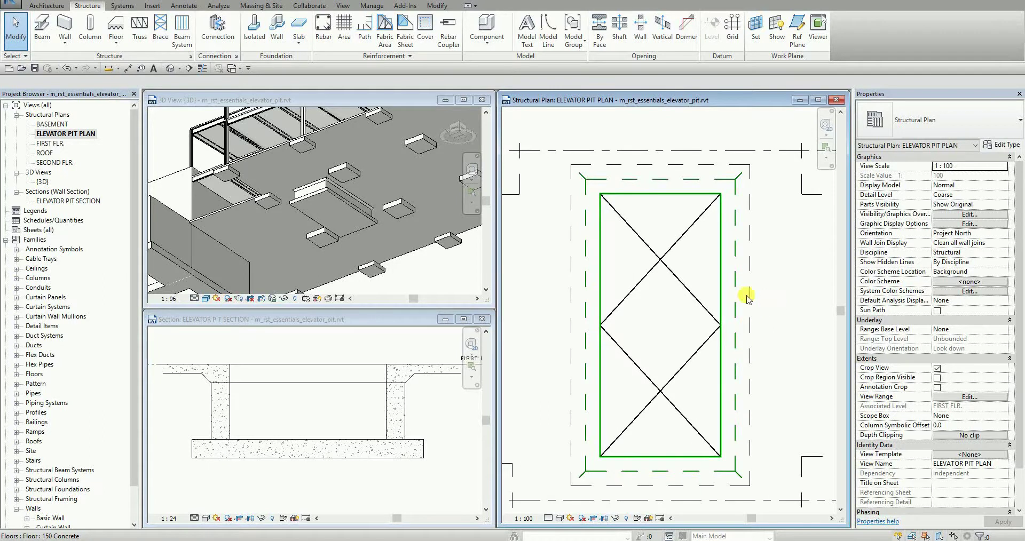
{"action": "key", "text": "w"}
{"action": "key", "text": "t"}
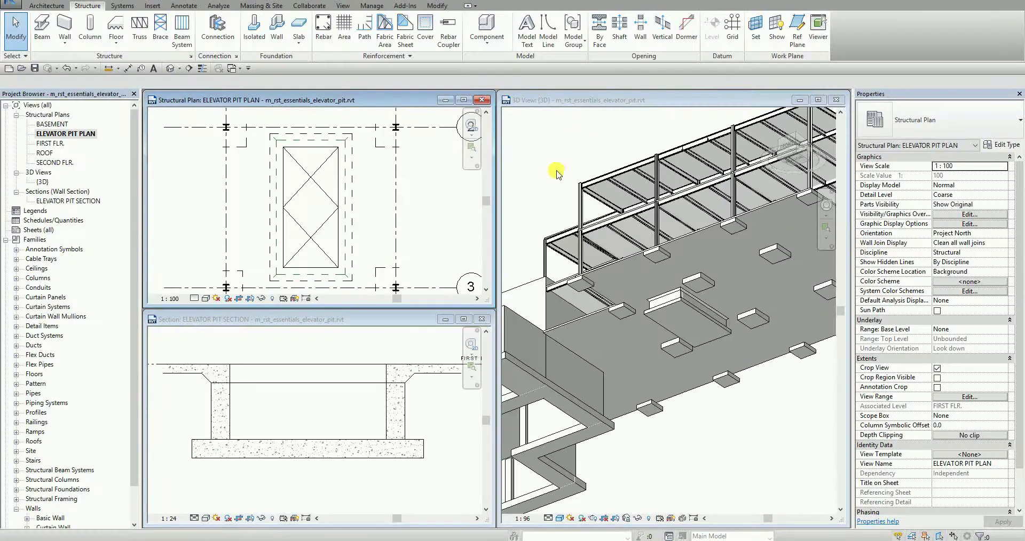
{"action": "left_click", "coordinate": [755, 463]}
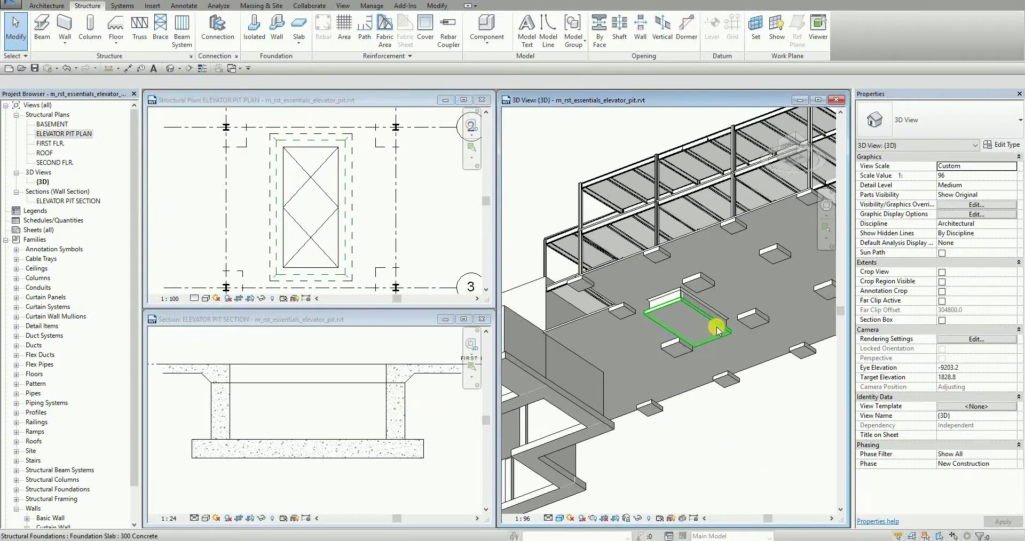
{"action": "scroll", "coordinate": [694, 315], "scroll_direction": "up", "scroll_amount": 5}
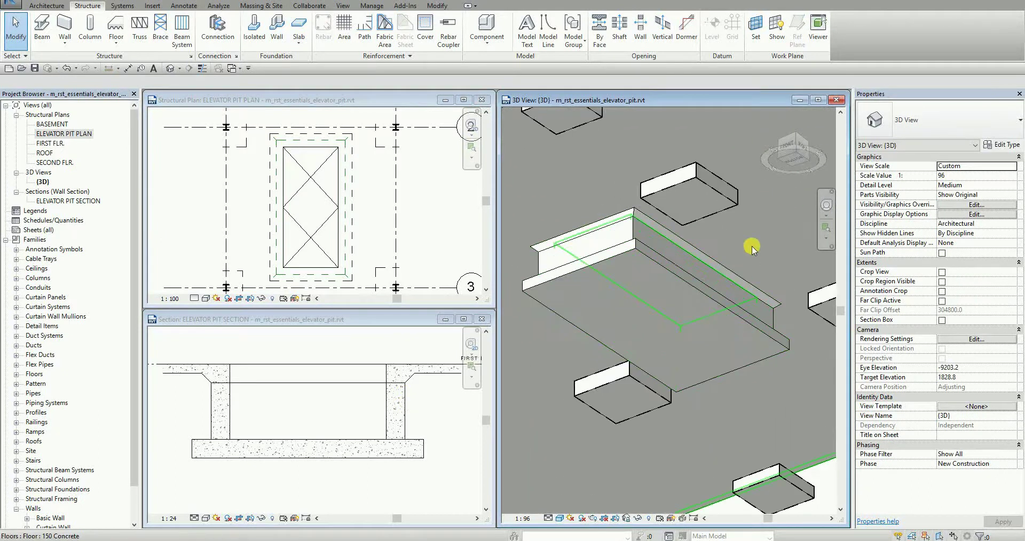